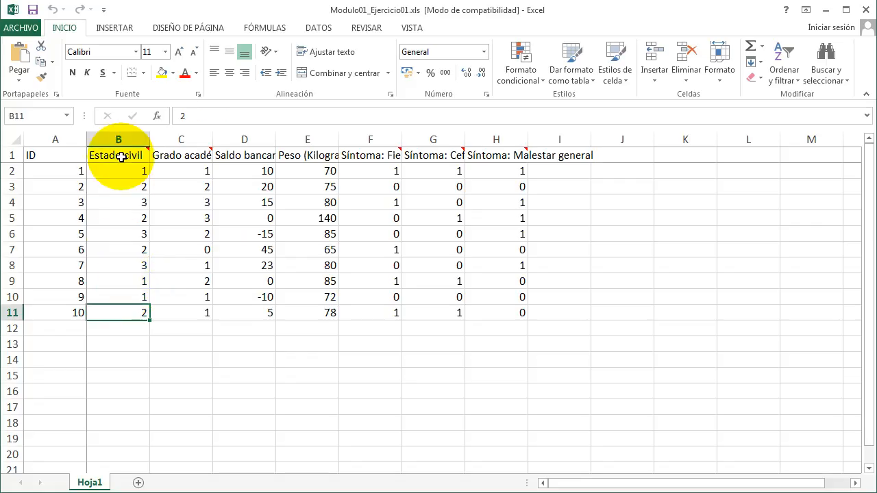
- Examine the worksheet data column by column, from Estado civil to the three symptom columns, and the records in rows 2 to 11
drag(126, 155, 114, 308)
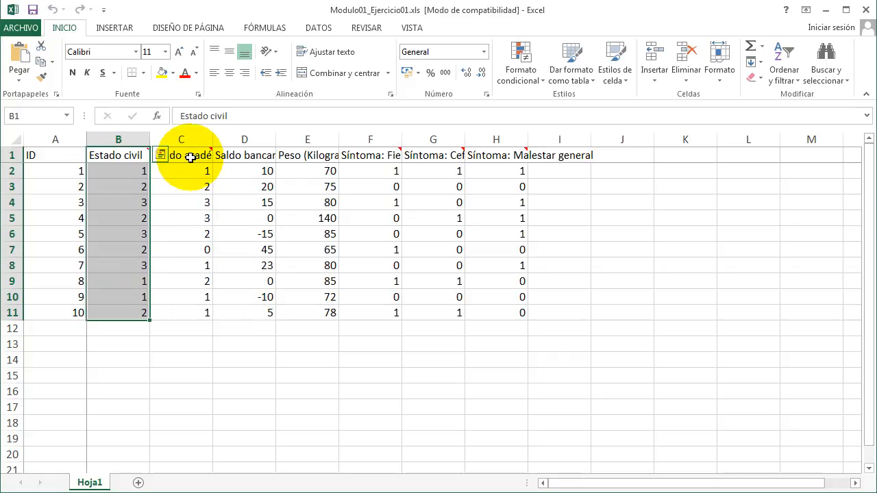
drag(191, 158, 182, 315)
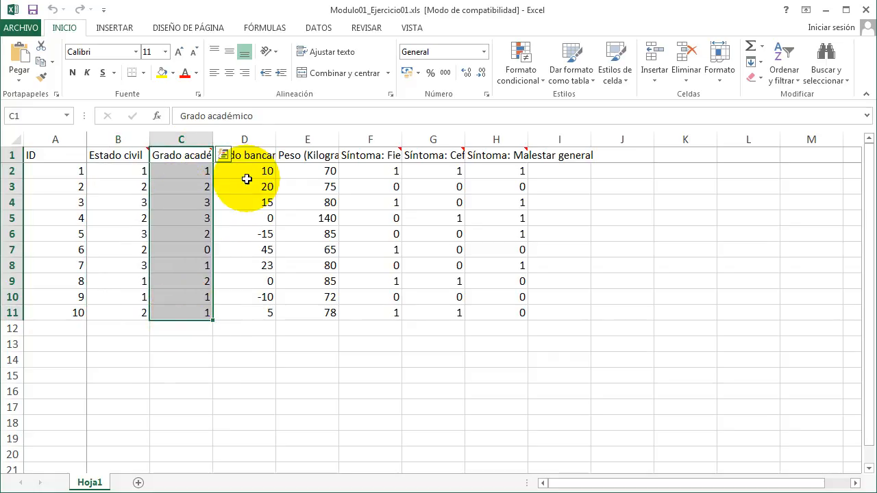
click(254, 158)
drag(253, 157, 246, 312)
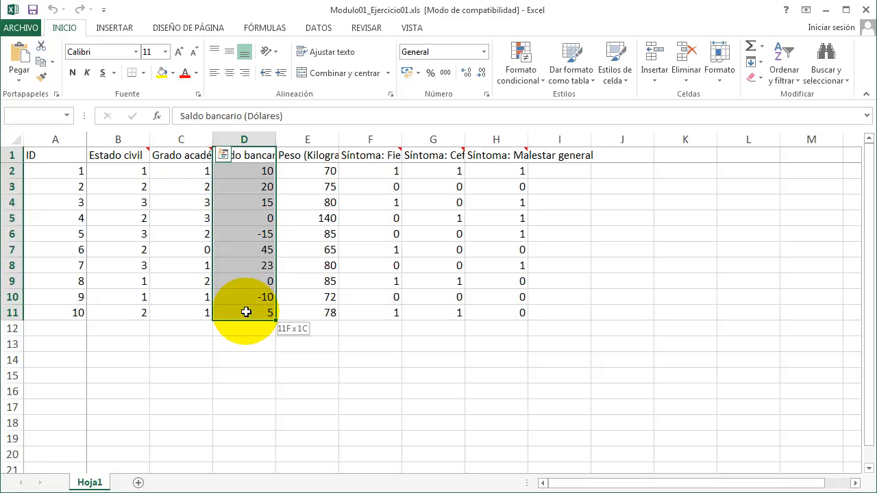
drag(246, 312, 245, 310)
drag(308, 157, 319, 313)
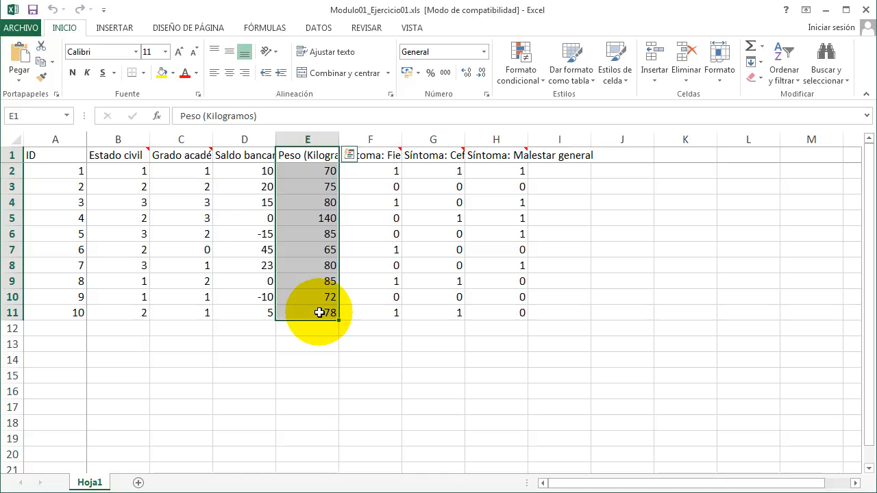
click(376, 157)
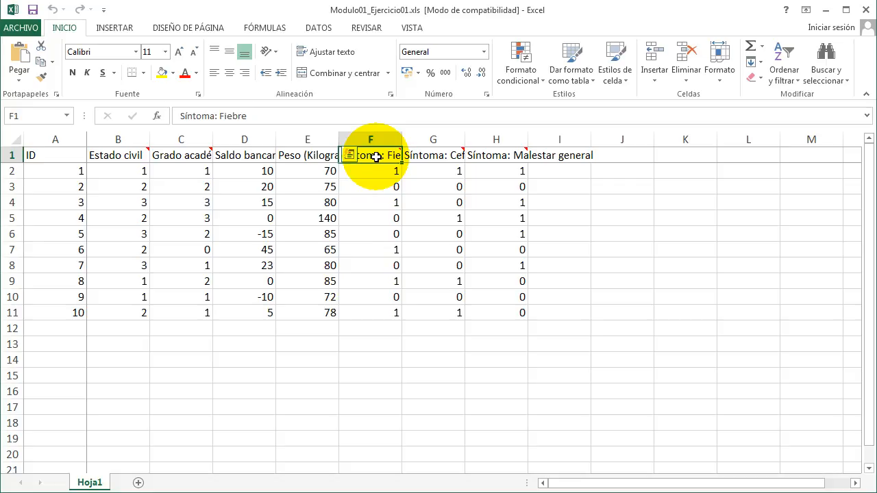
drag(376, 157, 484, 311)
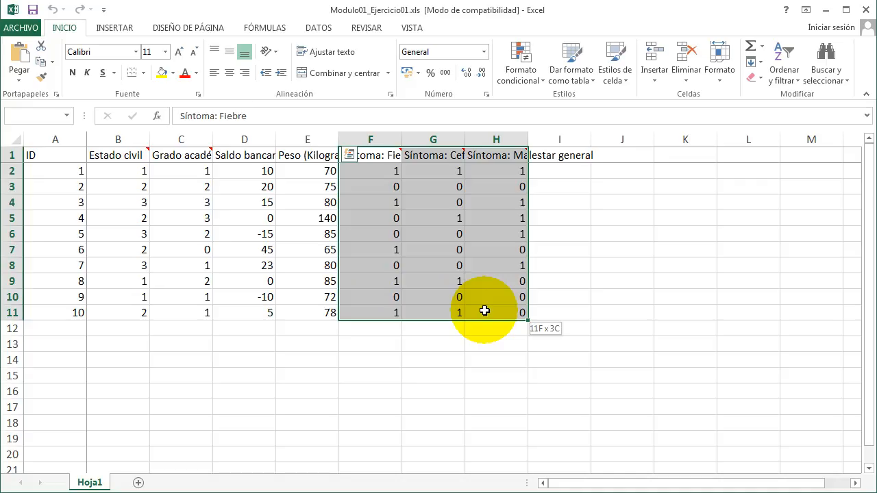
drag(484, 311, 483, 308)
drag(509, 231, 117, 172)
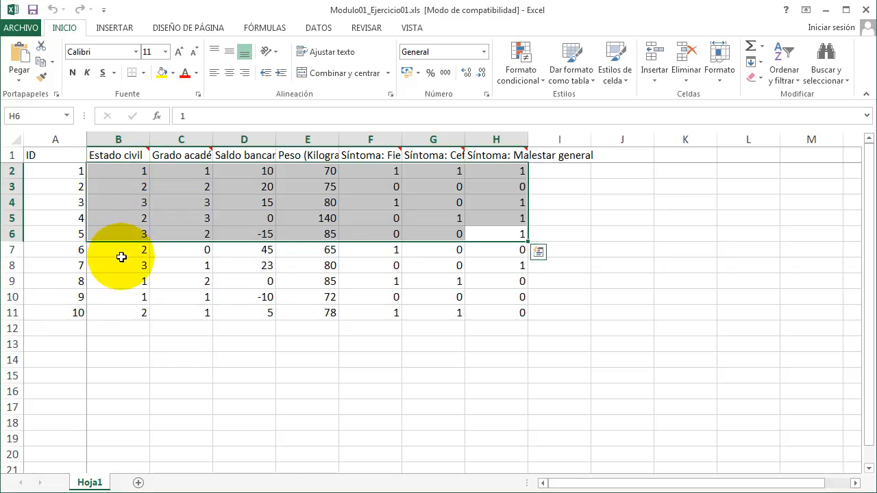
drag(123, 254, 488, 313)
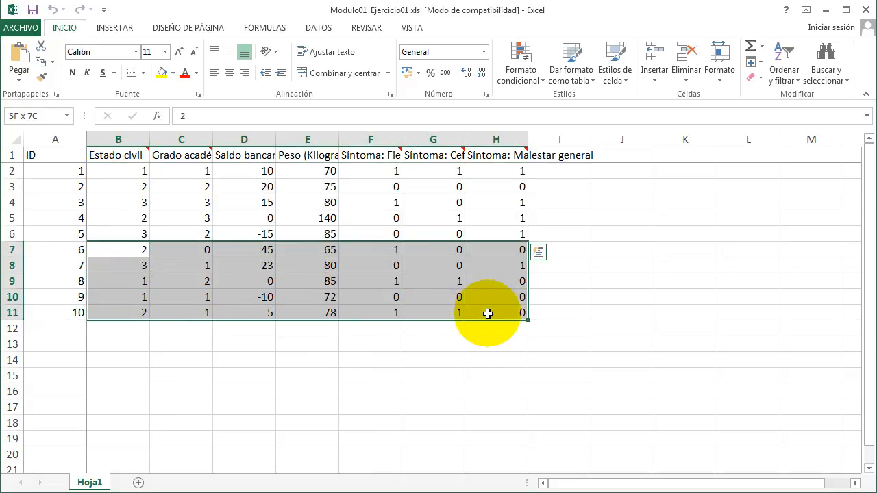
drag(487, 314, 486, 317)
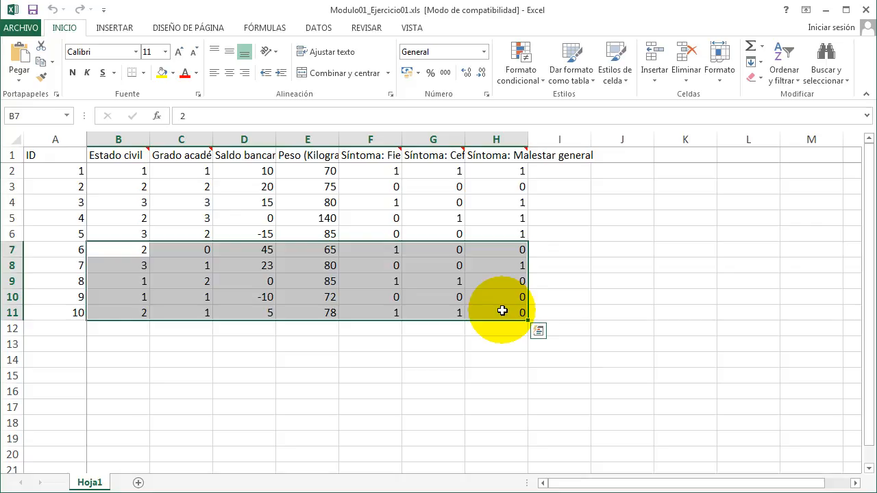
click(502, 310)
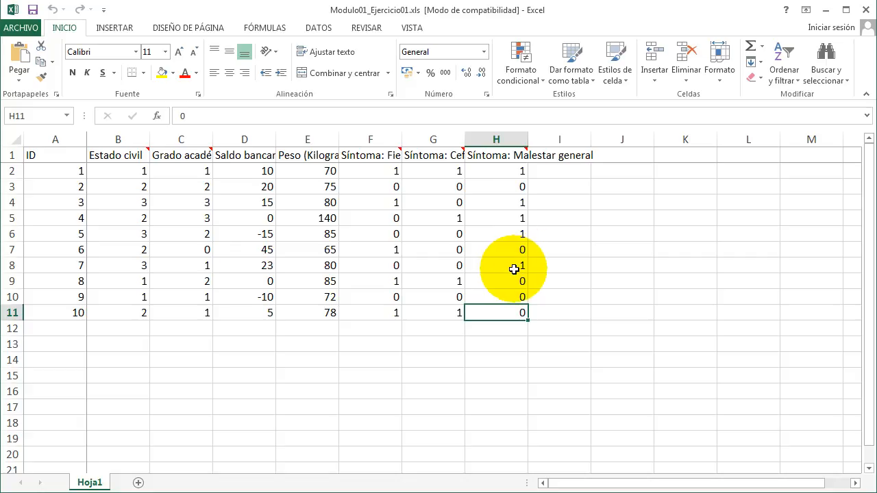
- Close the workbook and import Modulo01_Ejercicio01.xls into SPSS Statistics, reading variable names from the first row of Hoja1
click(864, 10)
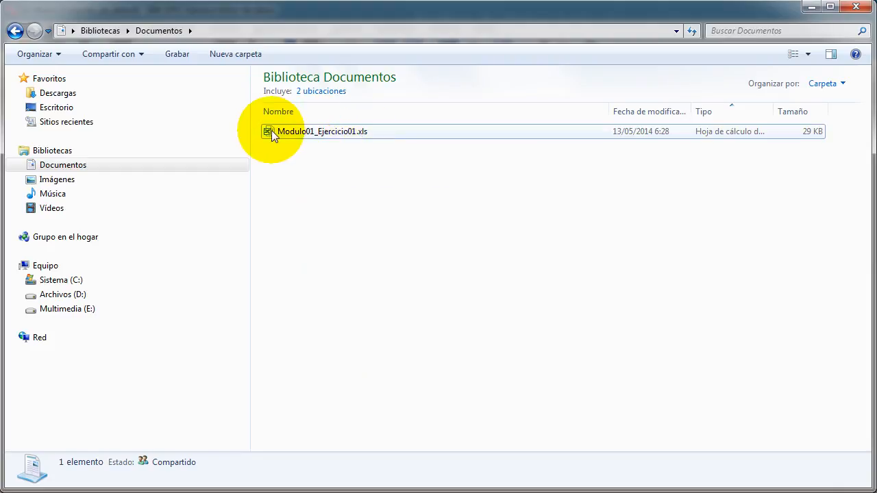
drag(271, 130, 374, 192)
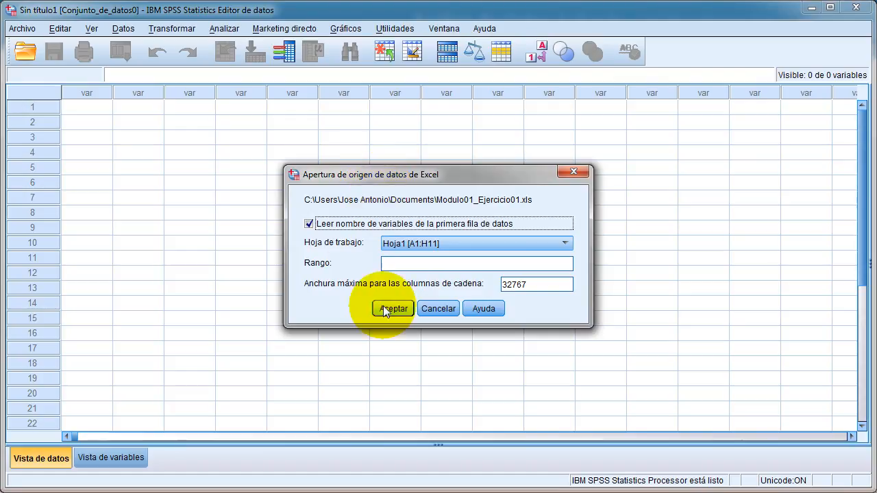
click(400, 310)
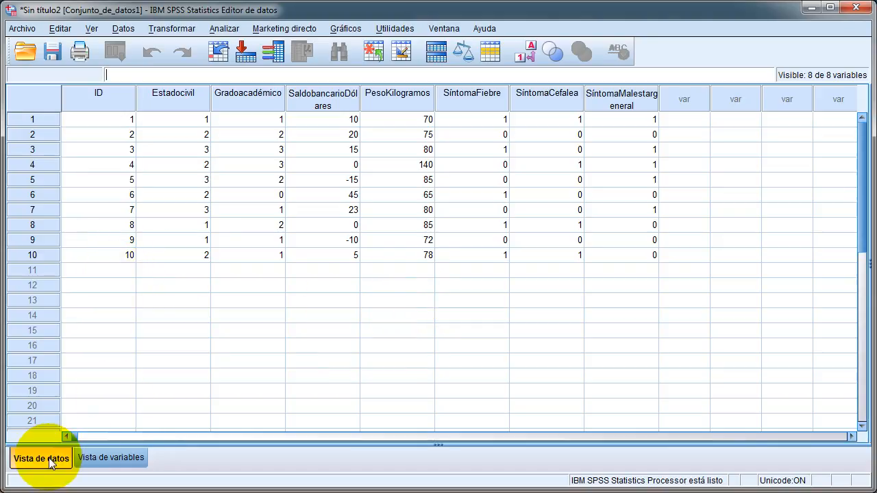
- Switch to the variable definitions, widen the Etiqueta column to fit the full labels, and select the labels of variables 2 to 8
click(128, 461)
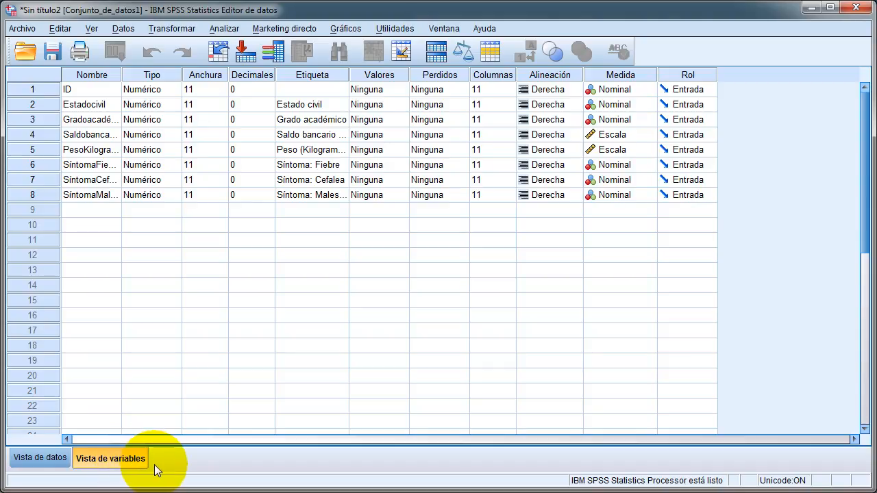
click(317, 88)
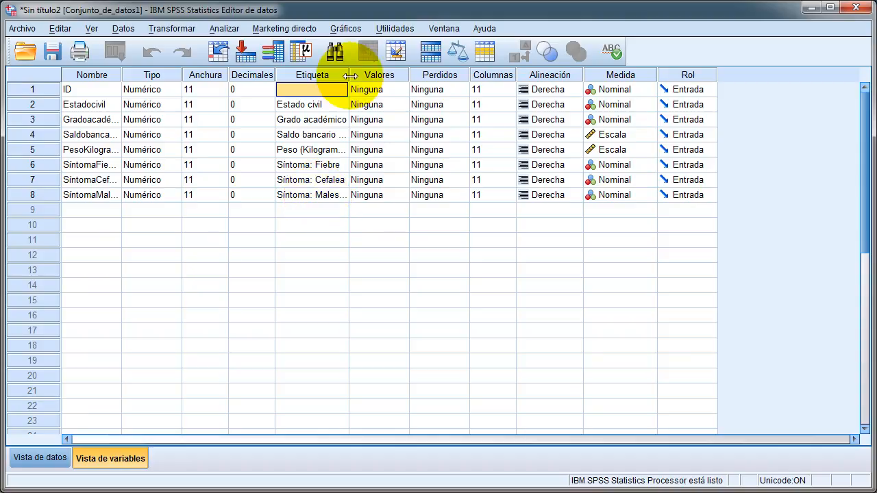
drag(349, 75, 408, 75)
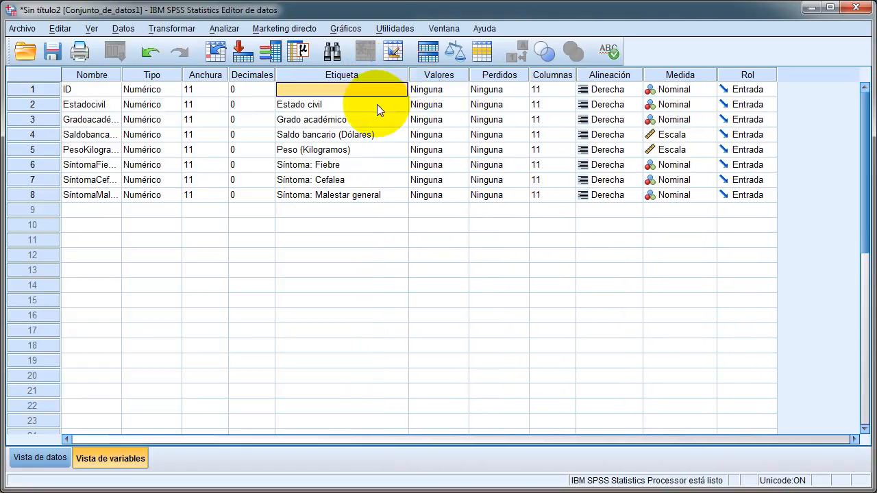
drag(376, 104, 373, 193)
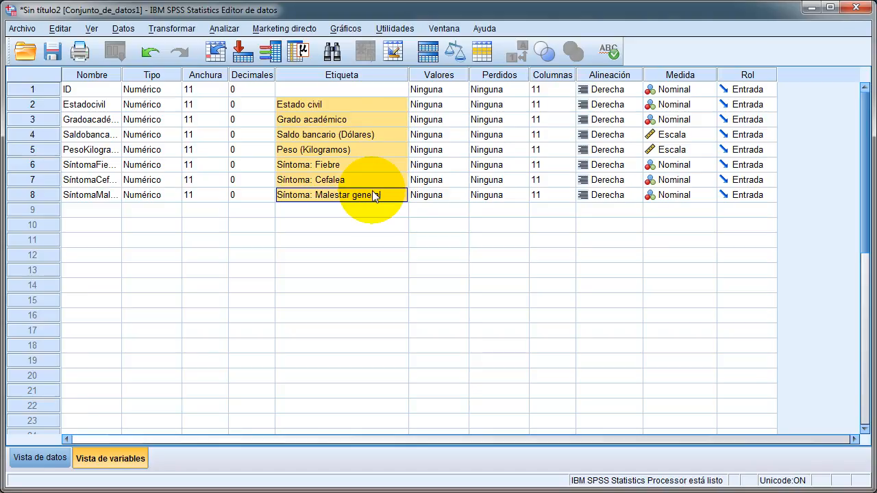
- Set the missing label of the ID variable to "ID"
click(321, 90)
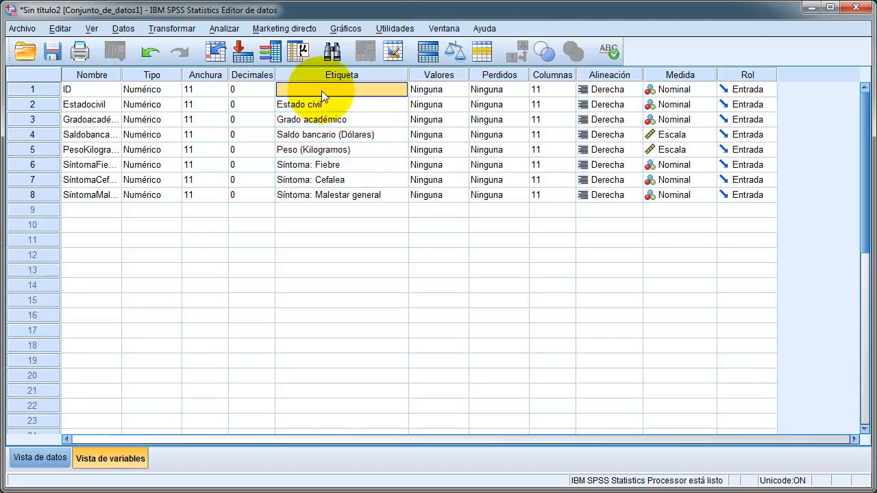
double_click(321, 90)
text(ID)
key(Return)
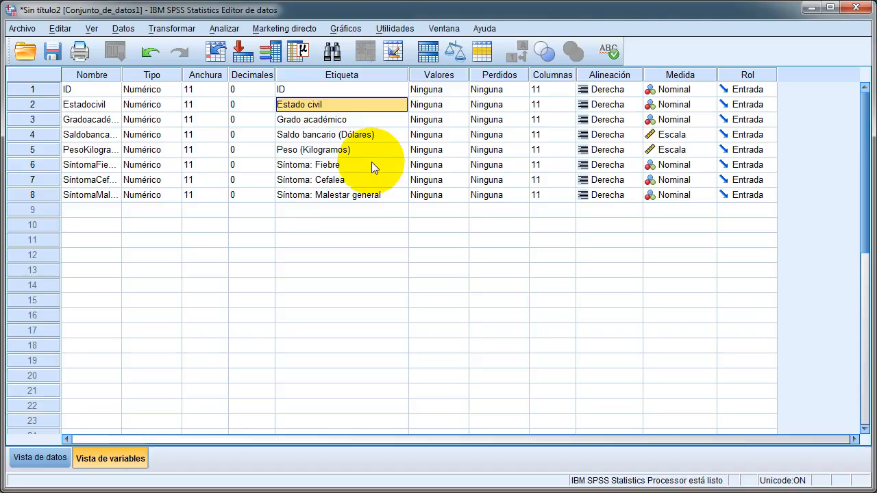
drag(339, 209, 335, 291)
click(332, 208)
key(Down)
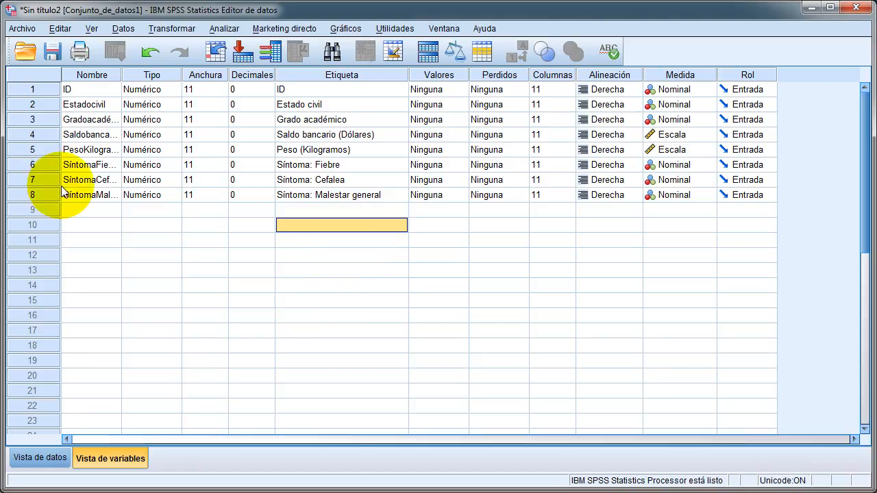
- Compare the names of the eight variables with the column headings in the data view, and return to the variable definitions
drag(88, 91, 88, 190)
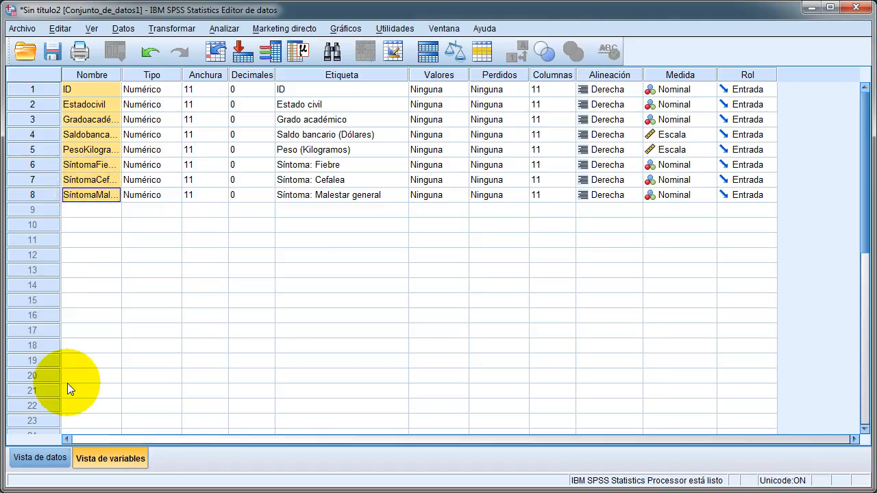
click(34, 458)
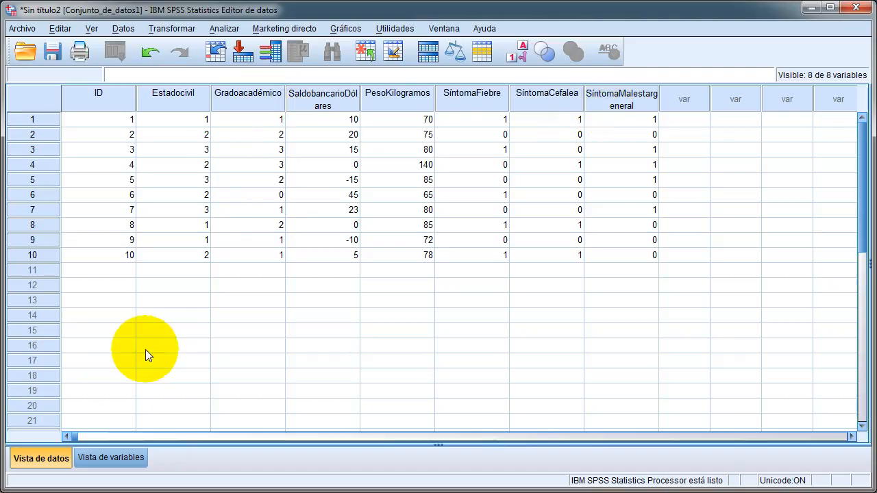
click(124, 459)
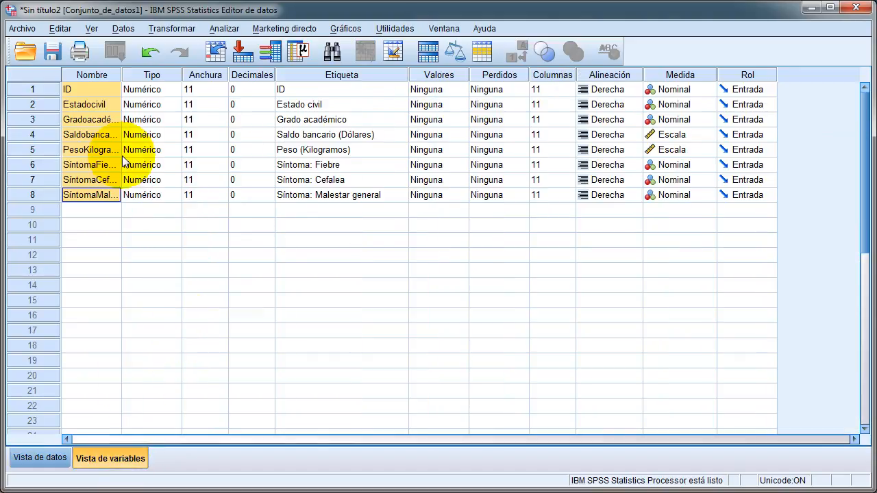
- Shorten the names of the marital status and academic degree variables to Estado and Grado
click(88, 91)
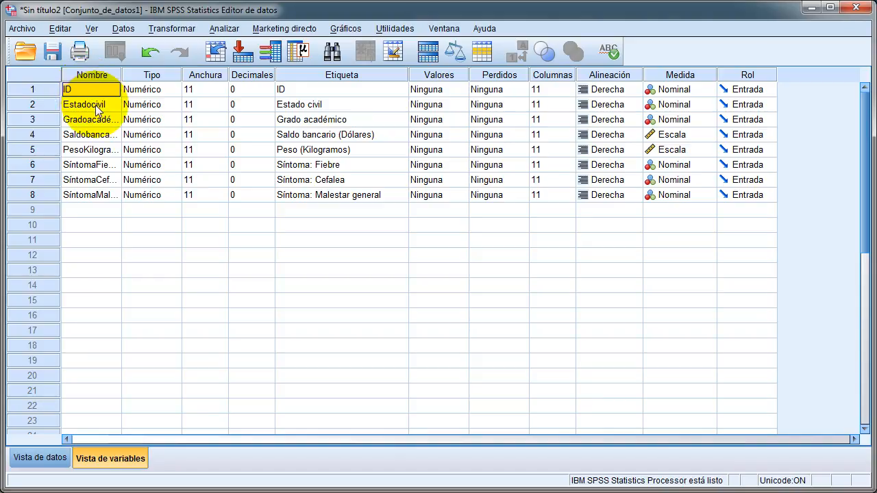
double_click(96, 108)
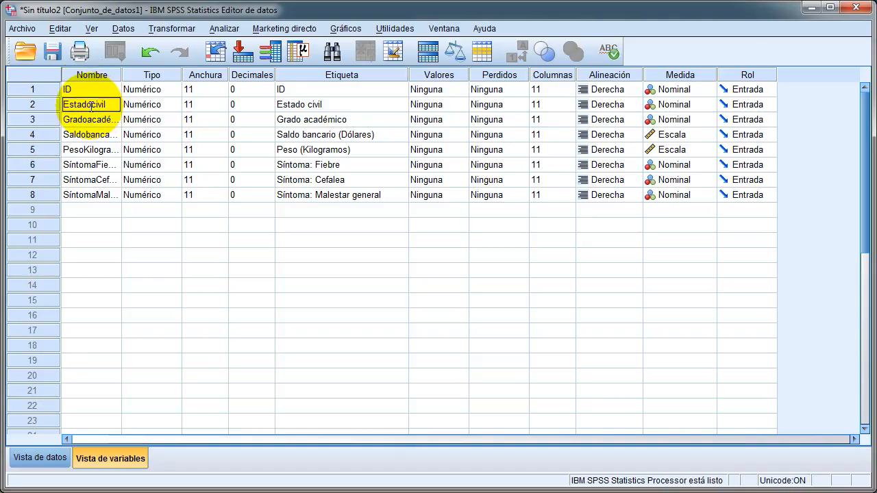
drag(91, 106, 176, 108)
key(BackSpace)
click(104, 119)
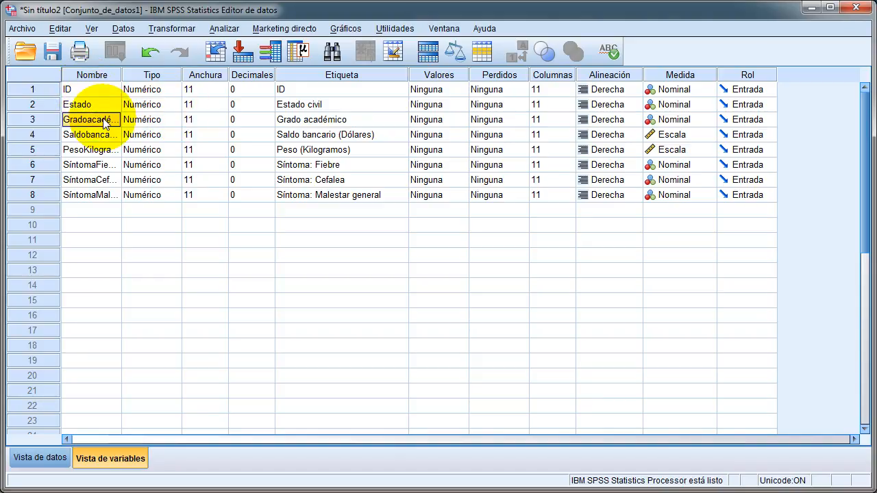
double_click(88, 119)
drag(88, 120, 152, 117)
key(BackSpace)
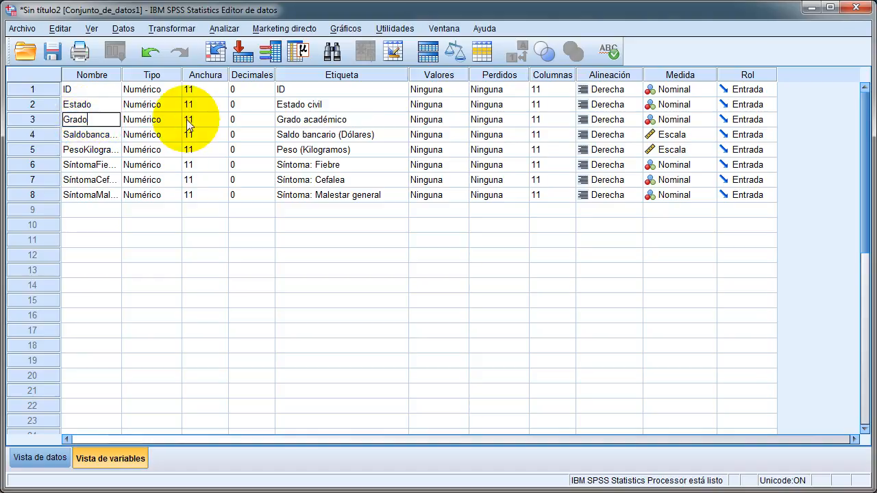
- Shorten the names of the bank balance and weight variables to Saldo and Peso
click(95, 135)
double_click(96, 135)
drag(88, 134, 185, 131)
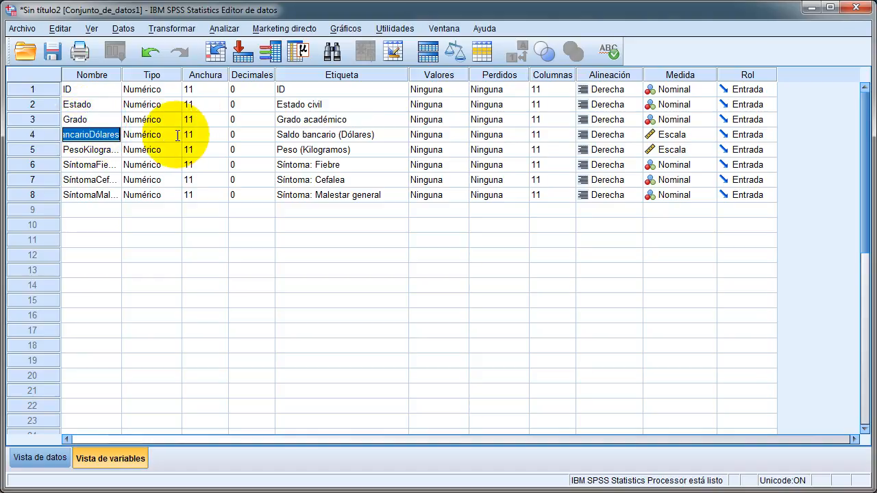
key(BackSpace)
click(96, 150)
double_click(96, 150)
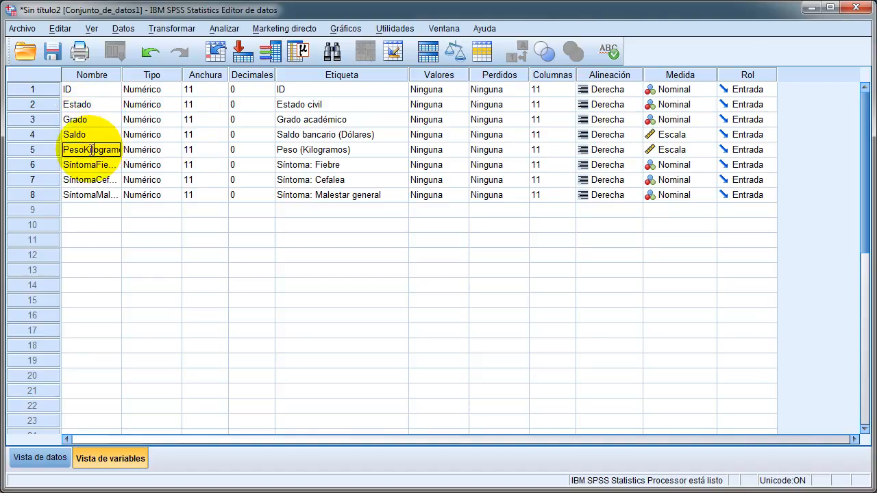
drag(82, 149, 185, 151)
key(BackSpace)
- Remove the Síntoma prefix from the fever and headache variable names, leaving Fiebre and Cefalea
click(96, 164)
double_click(96, 164)
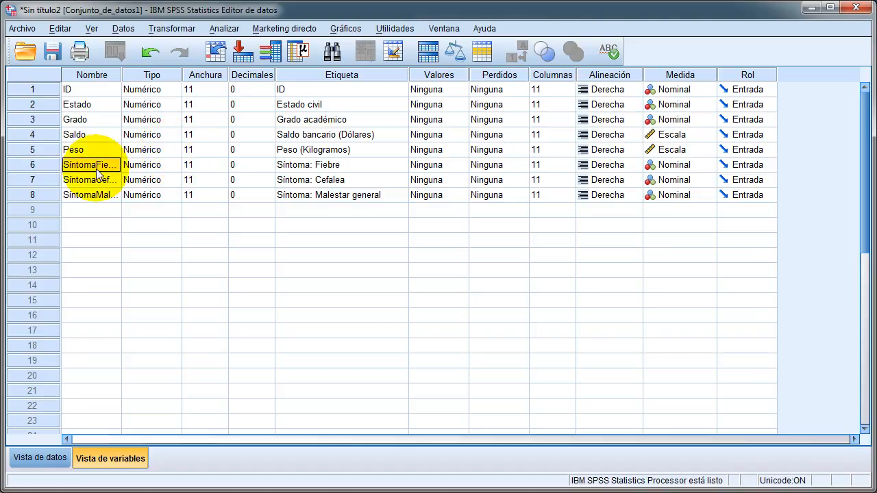
drag(96, 164, 39, 165)
key(BackSpace)
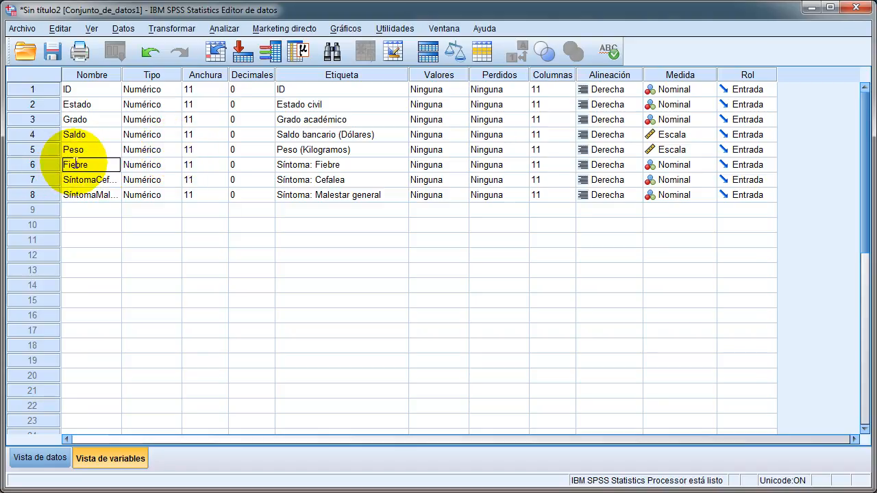
click(96, 179)
double_click(96, 179)
drag(96, 179, 39, 179)
key(BackSpace)
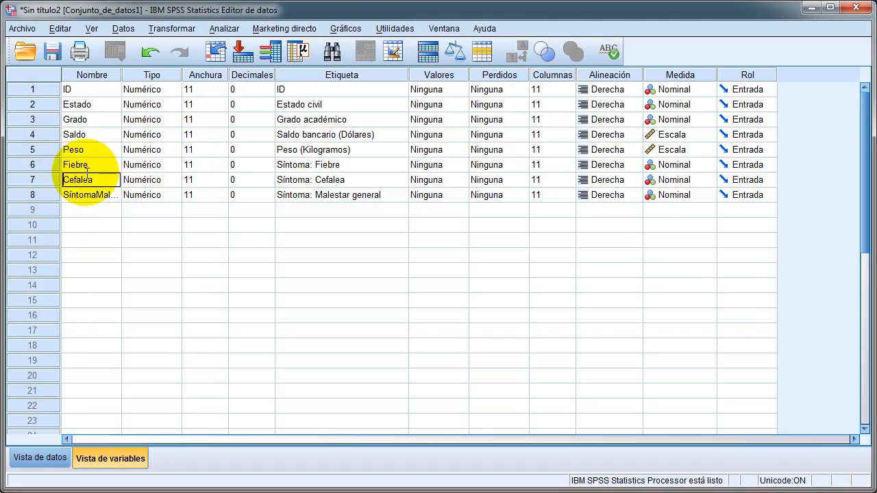
- Shorten the general discomfort symptom variable's name to Malestar and select all eight variable names for review
click(97, 195)
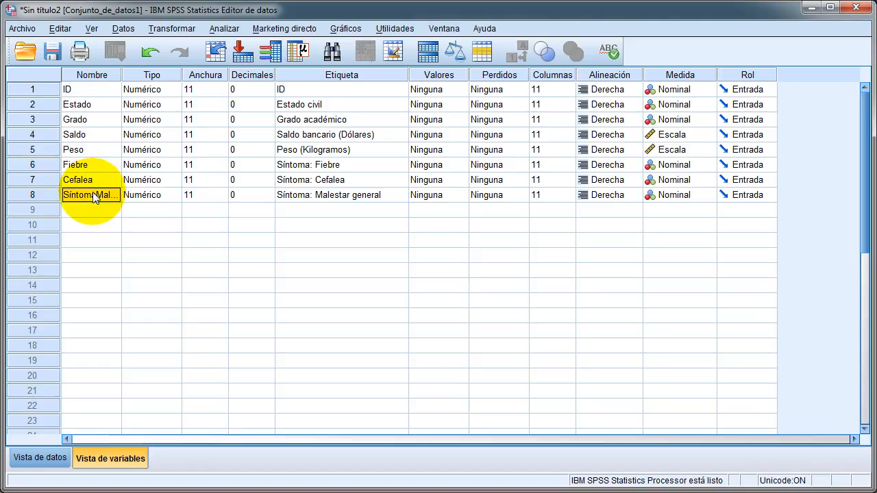
double_click(98, 195)
drag(97, 196, 152, 197)
key(BackSpace)
key(BackSpace)
click(103, 181)
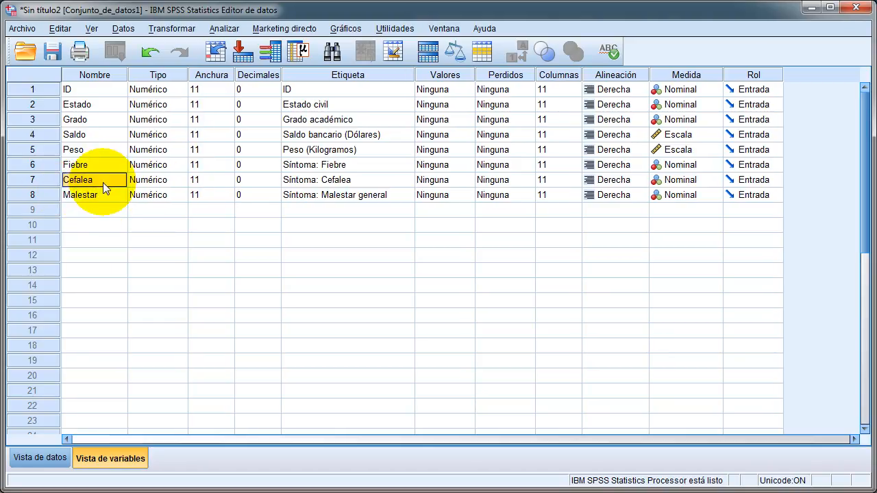
drag(98, 89, 99, 194)
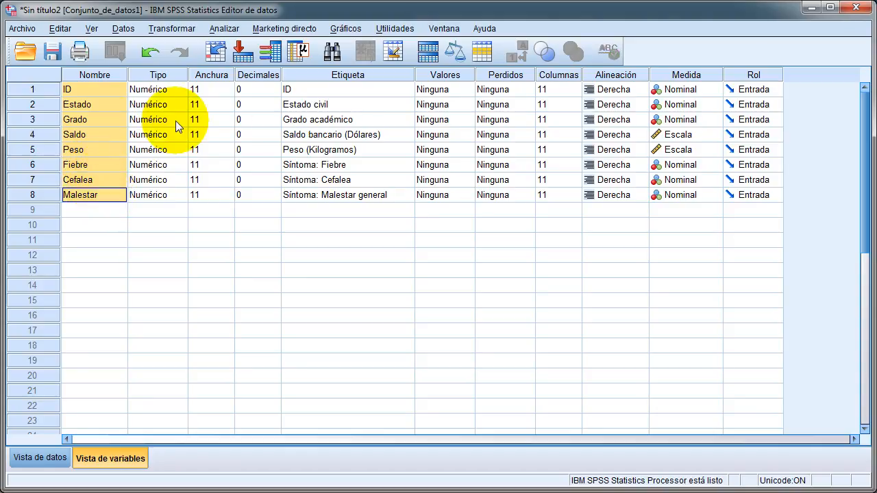
- Review the labels of all eight variables and check the short variable names as column headings in the data view
drag(313, 89, 320, 198)
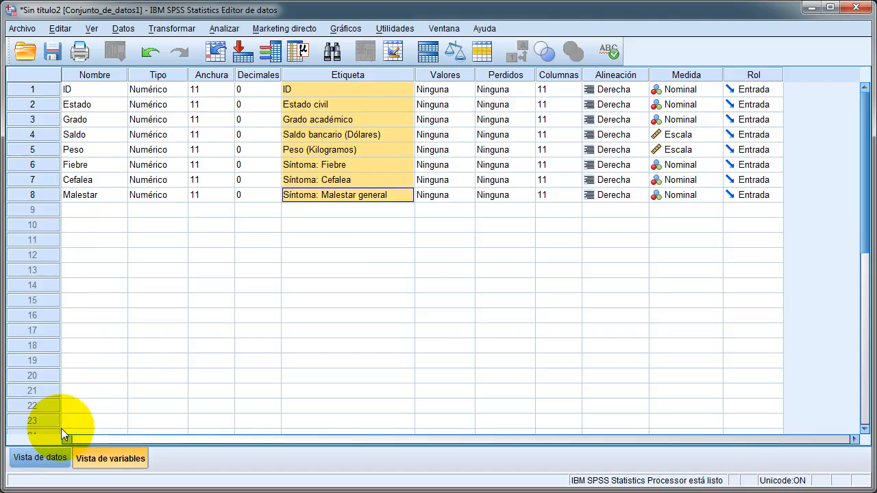
click(39, 457)
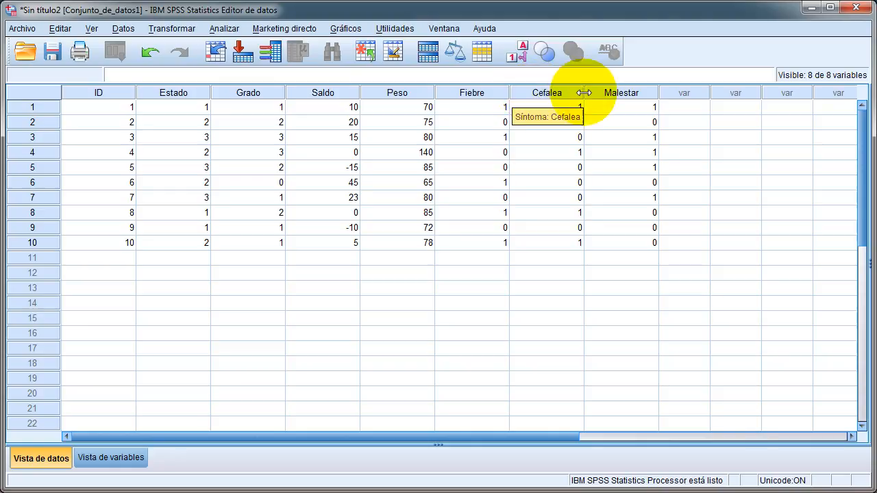
click(104, 459)
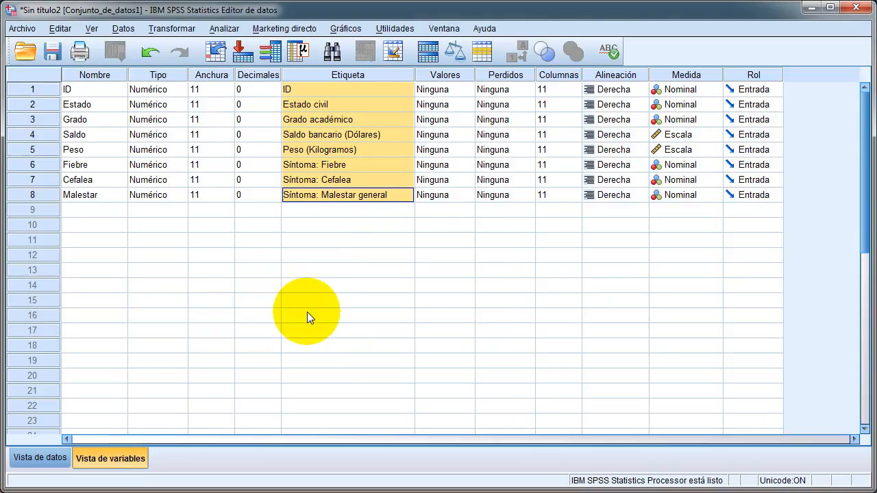
drag(313, 107, 329, 124)
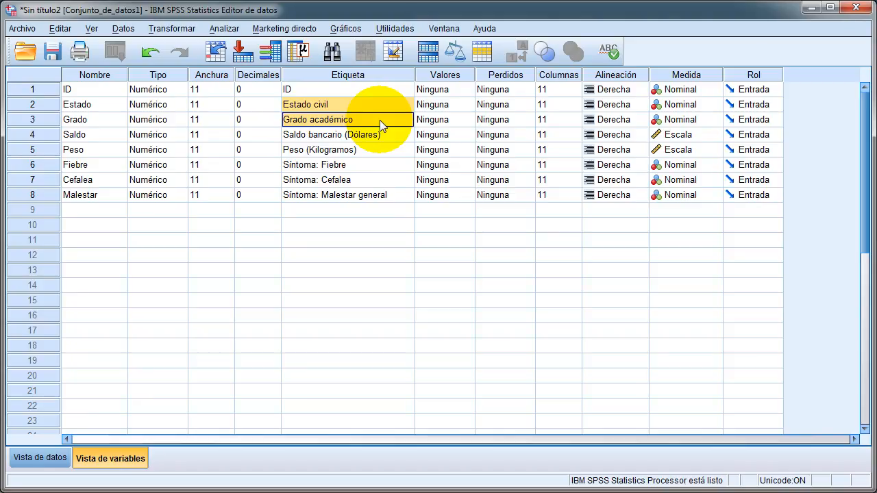
drag(381, 135, 383, 151)
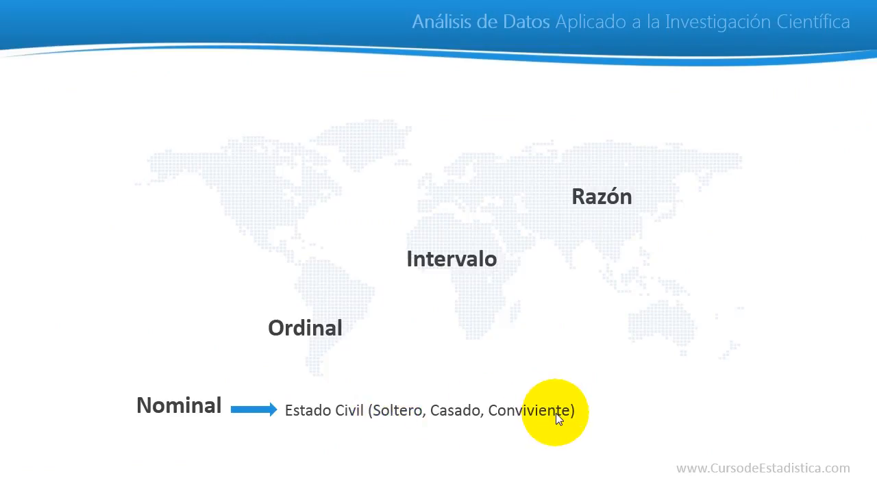
click(459, 404)
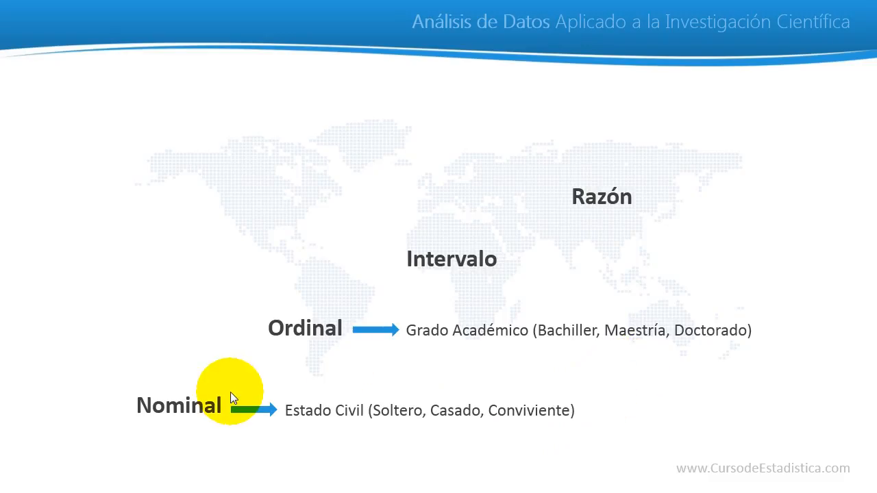
click(314, 349)
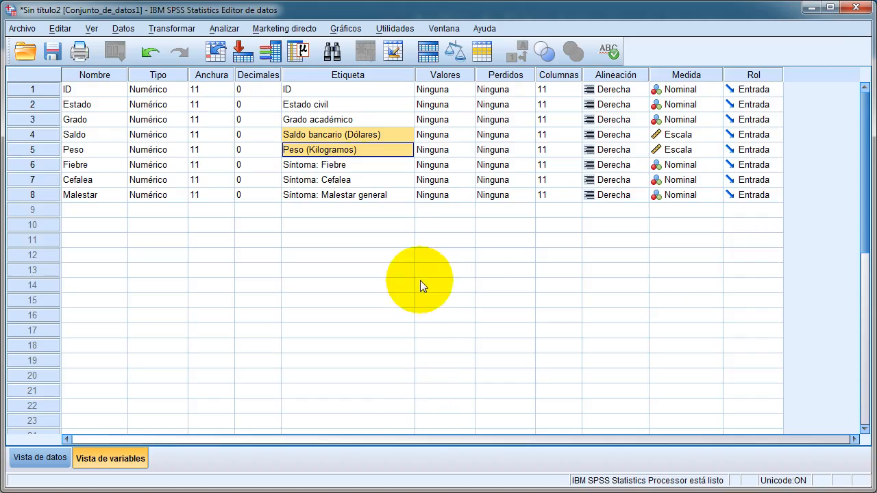
click(370, 145)
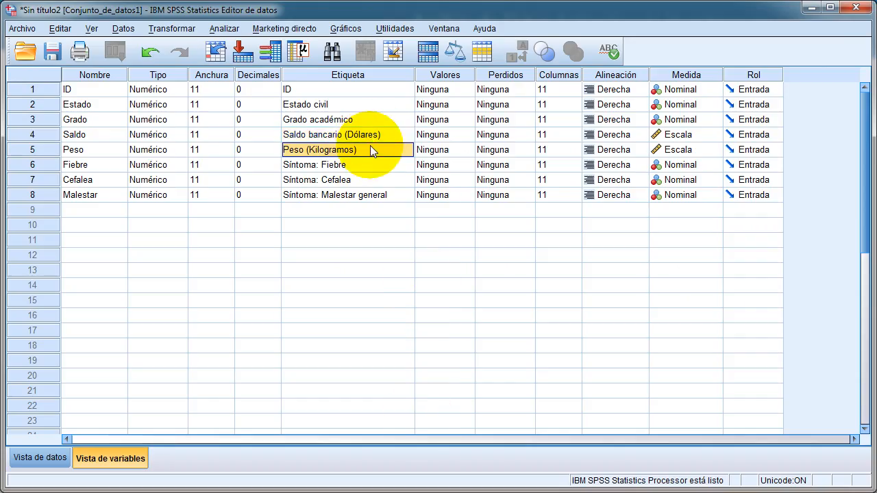
drag(346, 104, 346, 121)
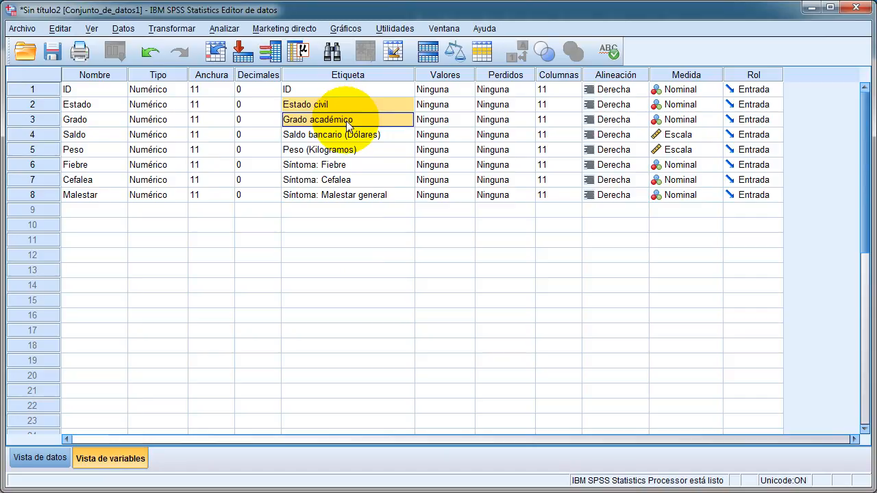
click(442, 120)
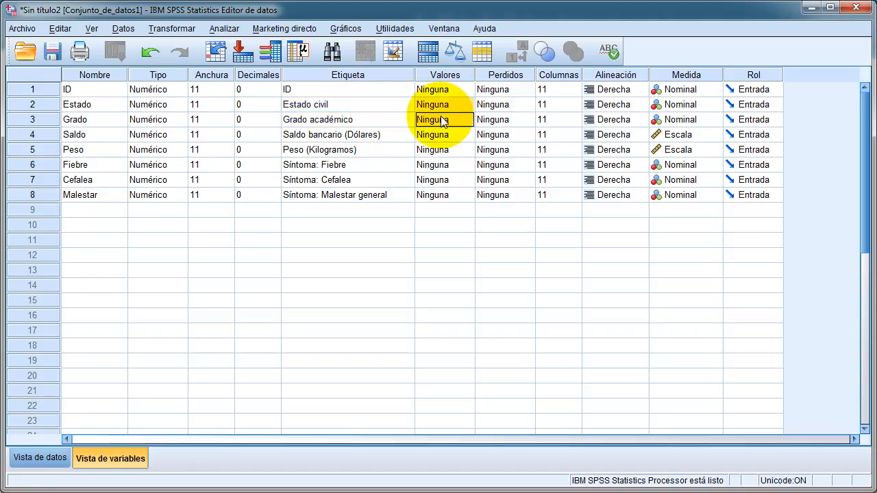
click(387, 105)
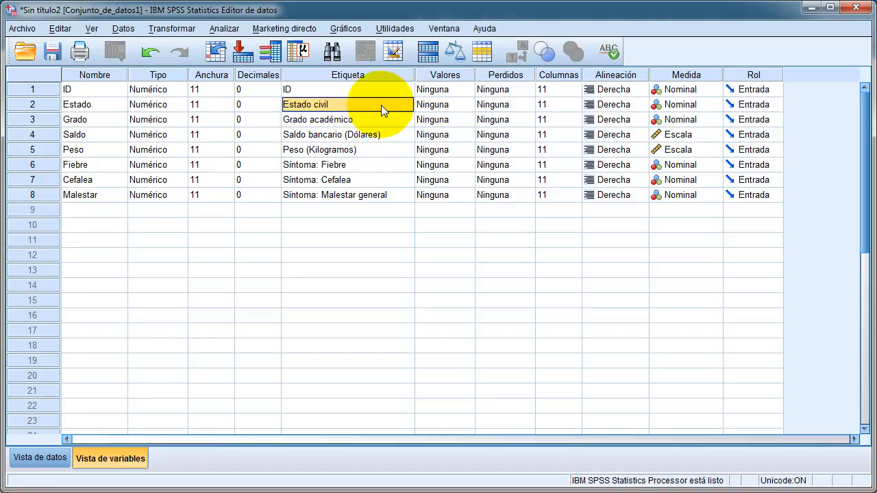
- Define value labels for the Estado variable: 1 = Soltero, 2 = Casado and 3 = Conviviente
click(435, 105)
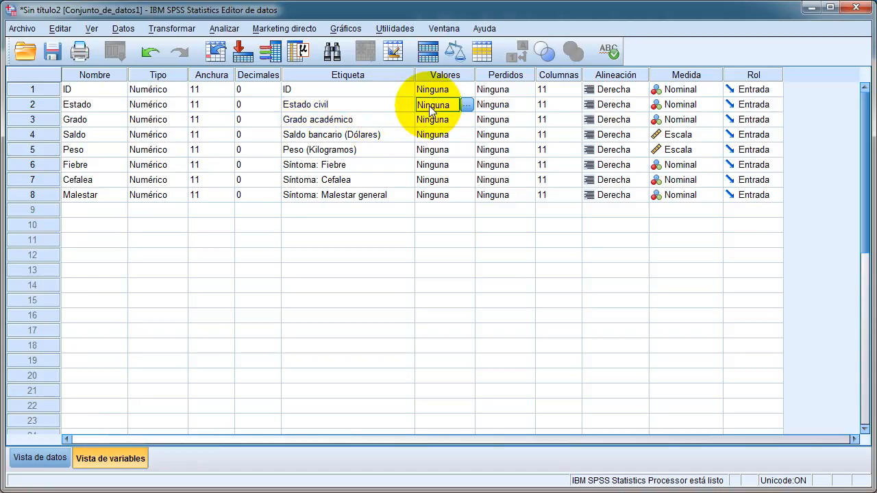
click(465, 105)
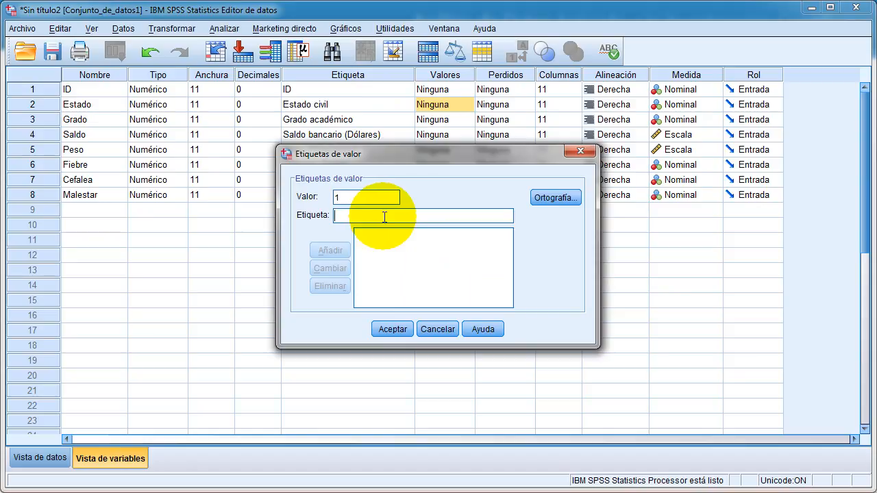
text(Soltero)
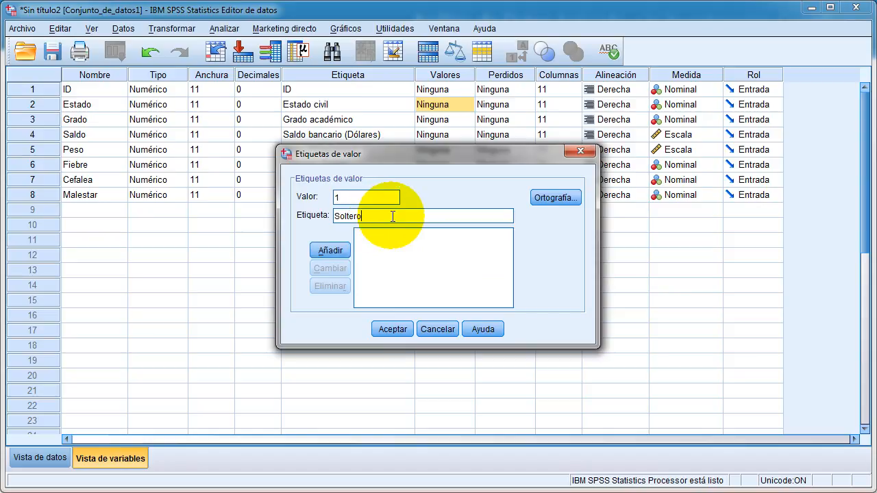
key(Return)
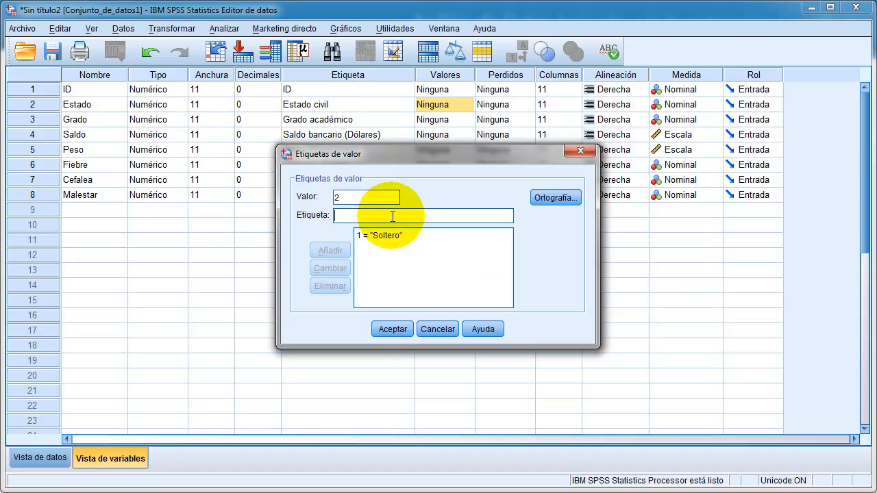
text(Casado)
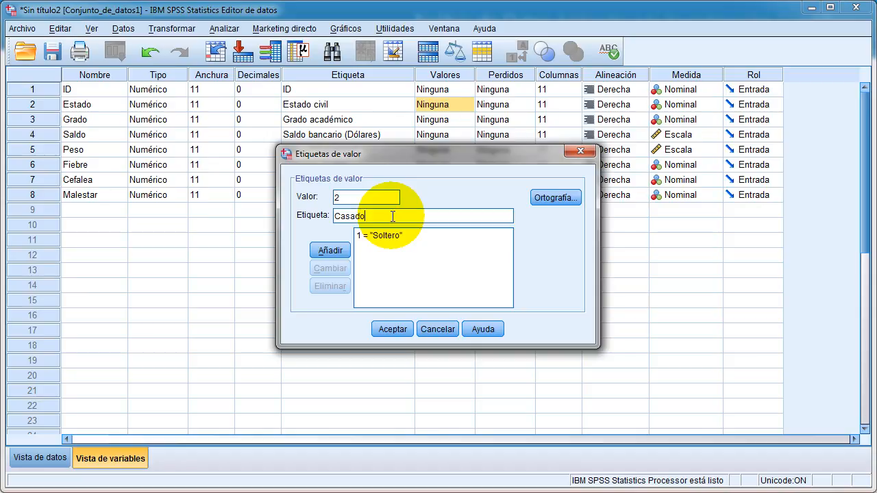
key(Return)
text(Conviviente)
key(Return)
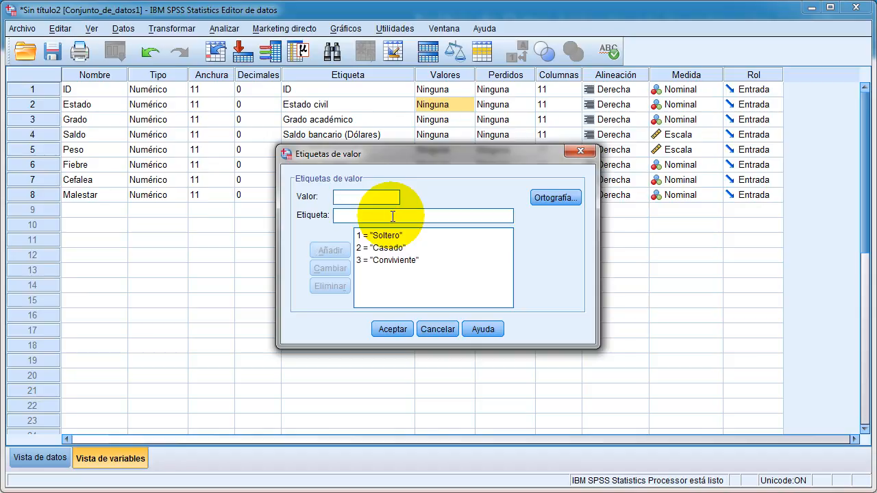
- Add the value label 4 = Viudo to the Estado variable and accept its value labels
text(Viudo)
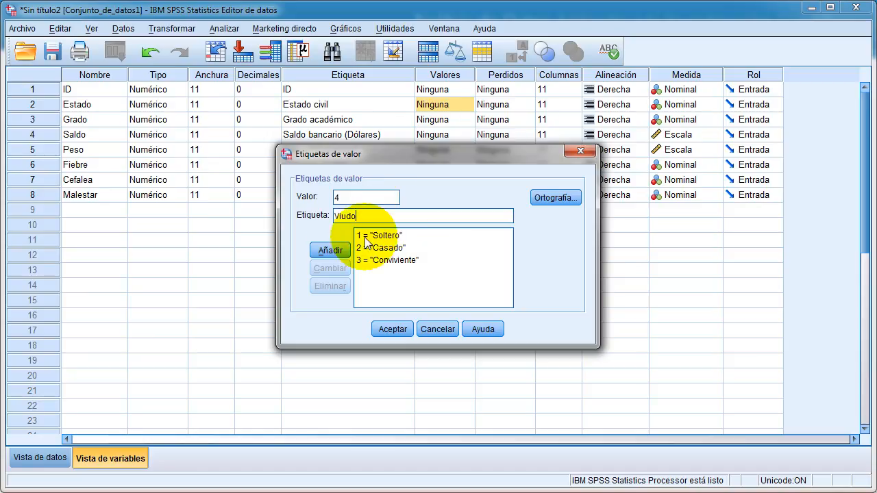
click(339, 251)
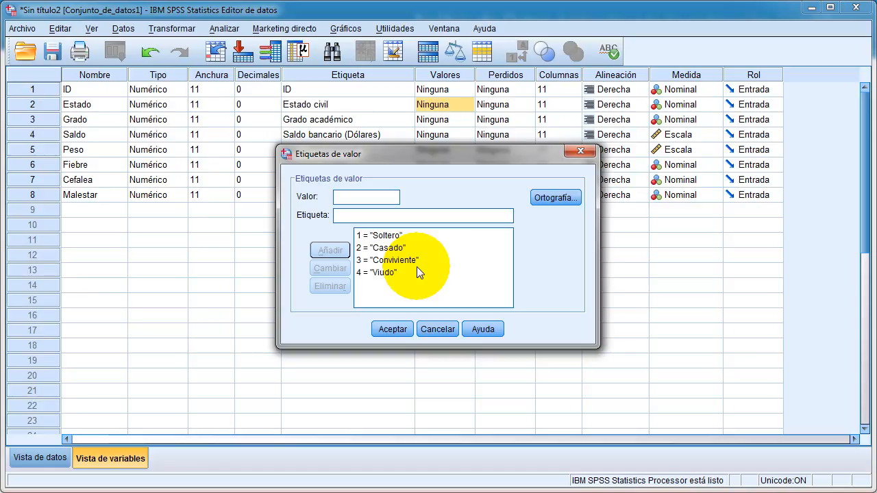
click(400, 326)
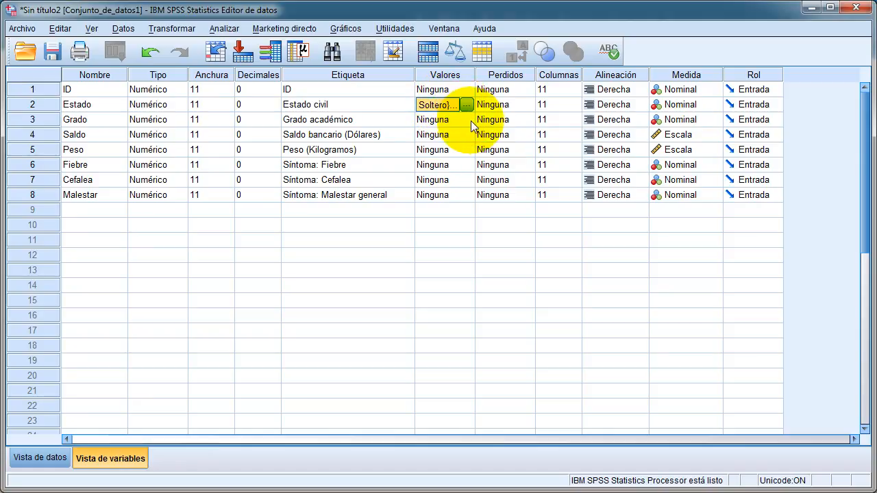
- Define value labels for the Grado variable: 1 = Bachiller and 2 = Maestría
click(436, 119)
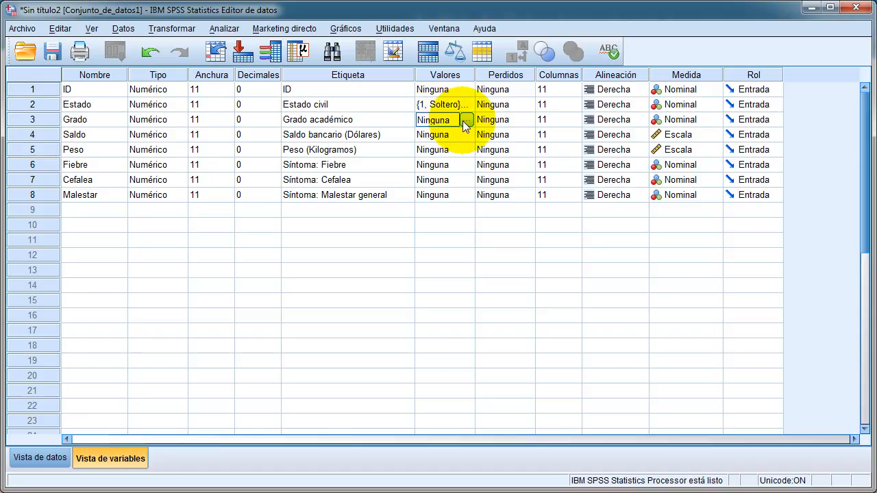
click(466, 120)
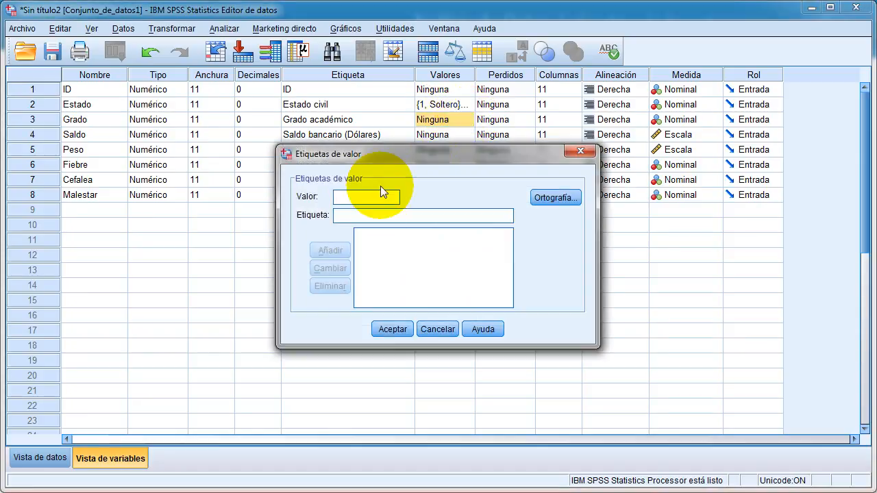
text(1)
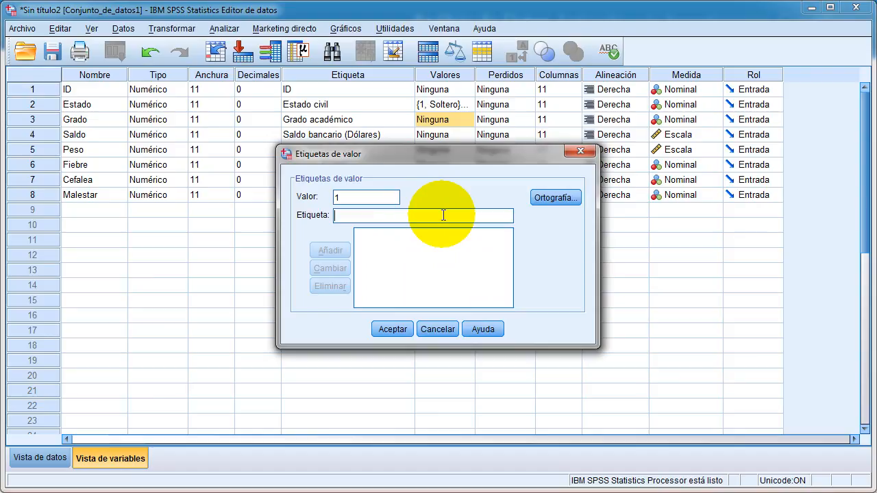
text(Bachiller)
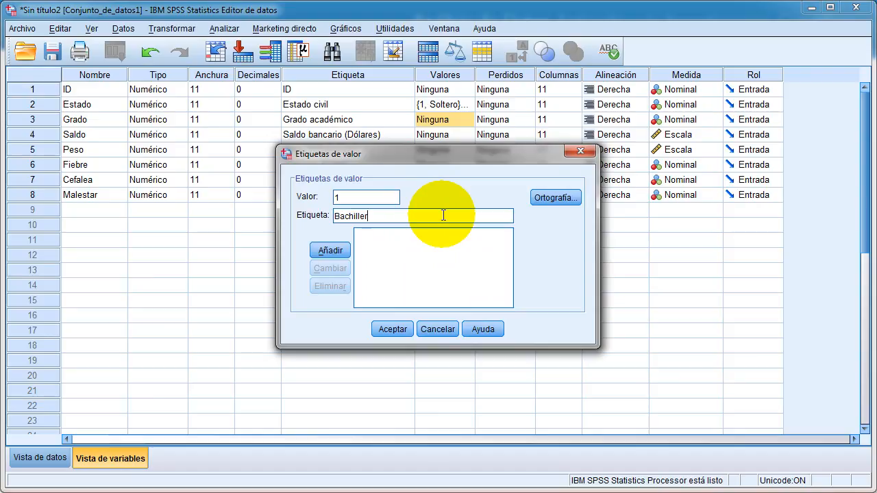
key(Return)
text(2)
key(Tab)
text(Ma)
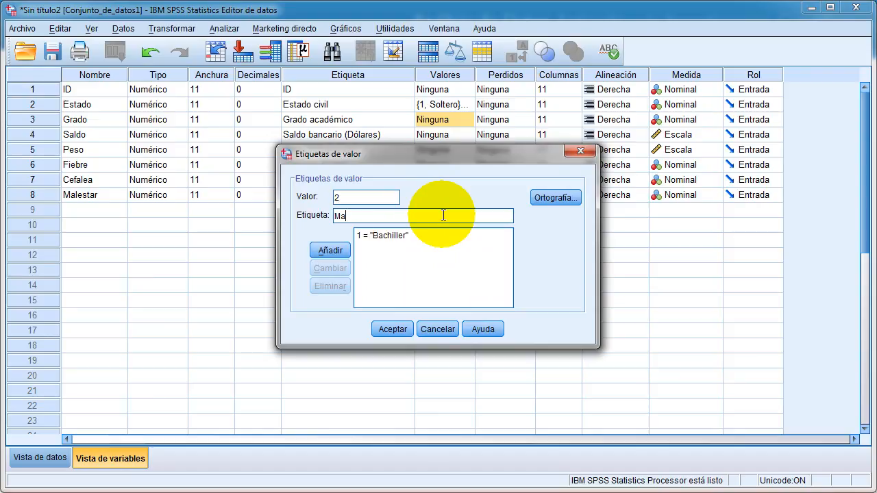
key(Return)
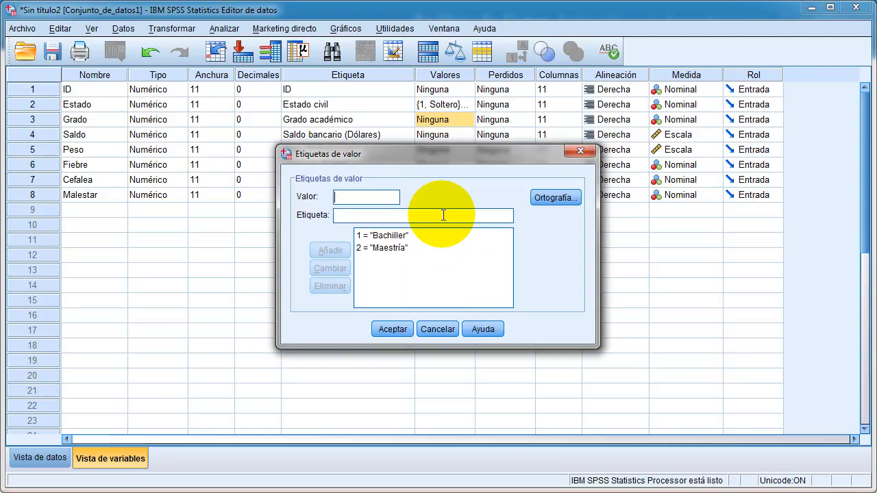
- Add the value labels 3 = Doctorado and 4 = PHD to the Grado variable
text(D)
text(P)
text(HD)
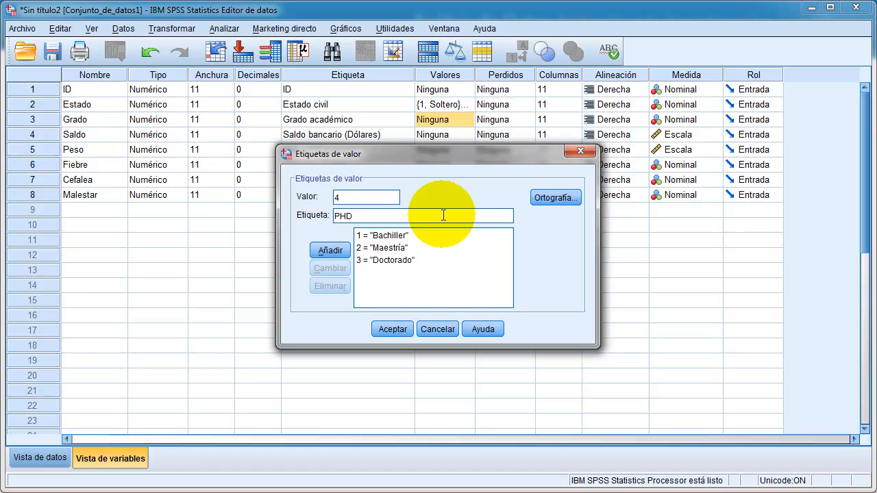
click(335, 250)
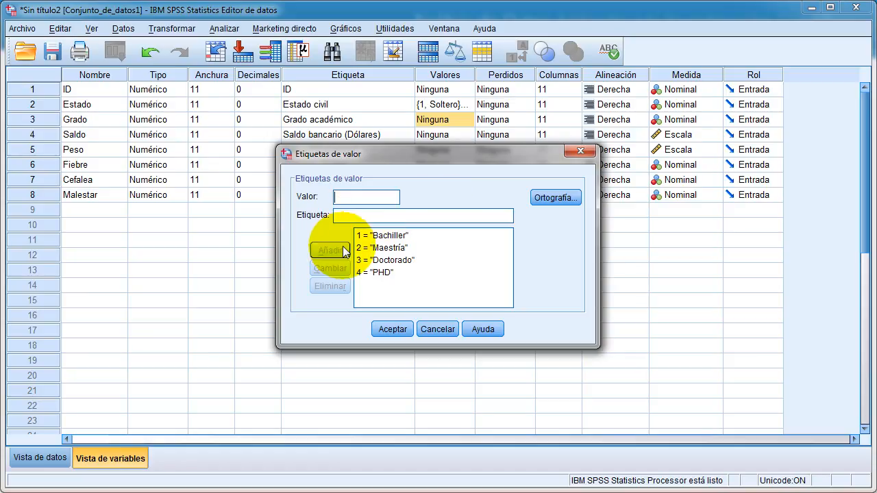
- Add the value label 0 = Pregrado to the Grado variable and accept its value labels
click(350, 197)
text(0)
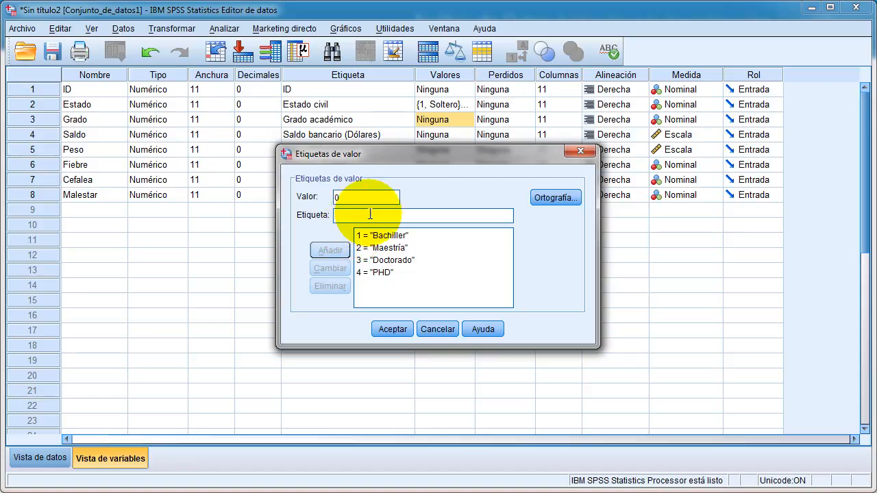
click(369, 215)
text(Pregrado)
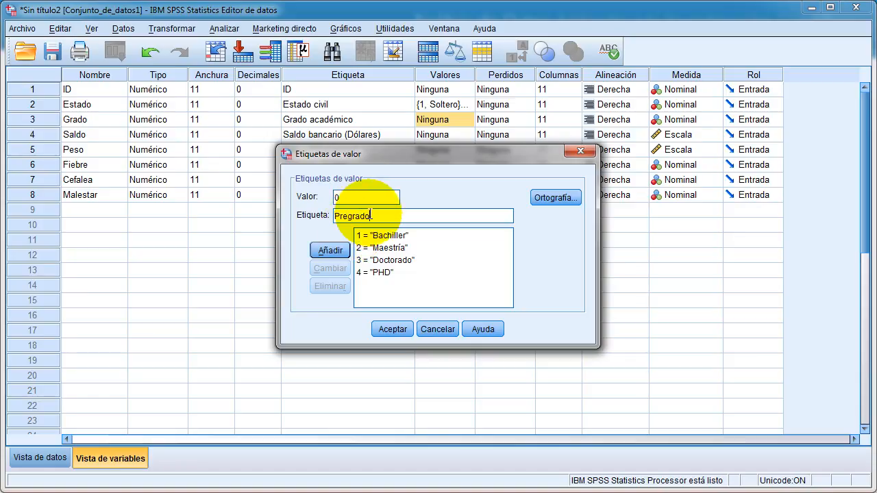
click(344, 250)
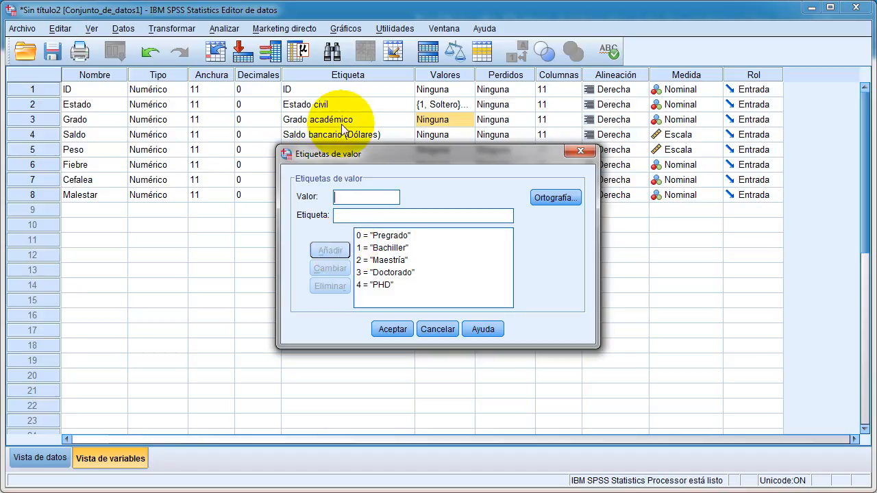
click(392, 328)
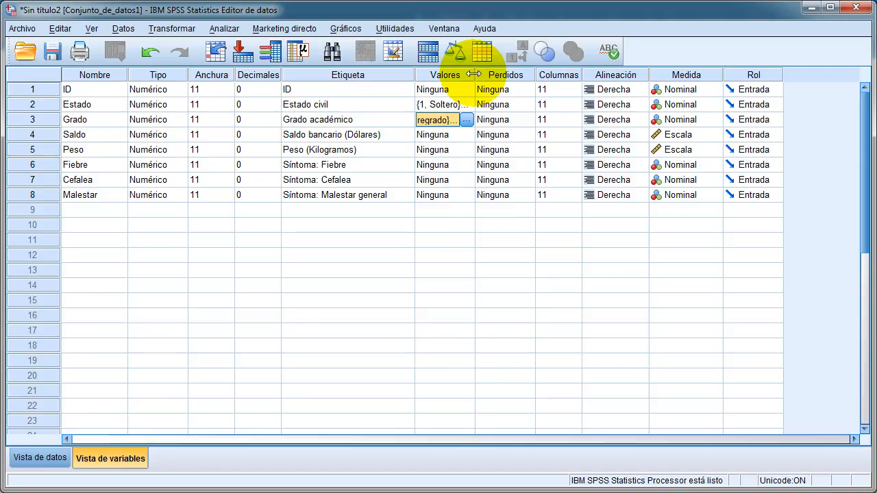
- Widen the Valores column enough to read the value labels and select the Estado variable's values cell
drag(474, 74, 503, 75)
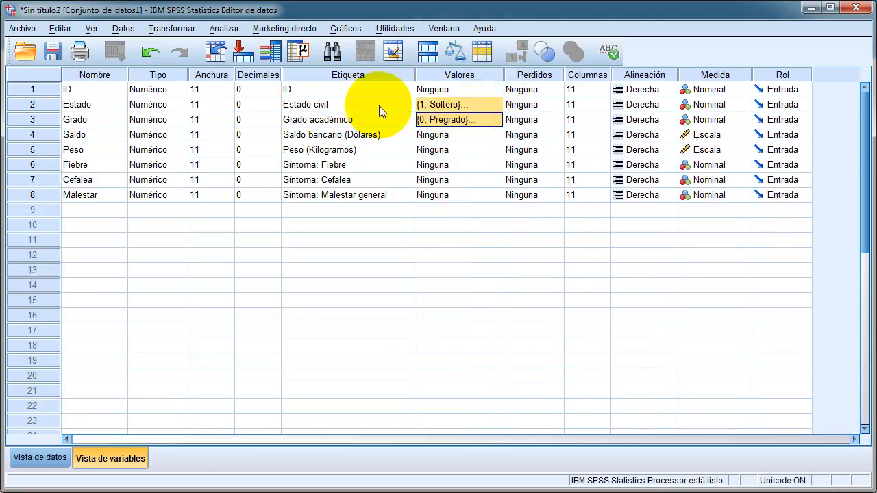
drag(379, 105, 365, 120)
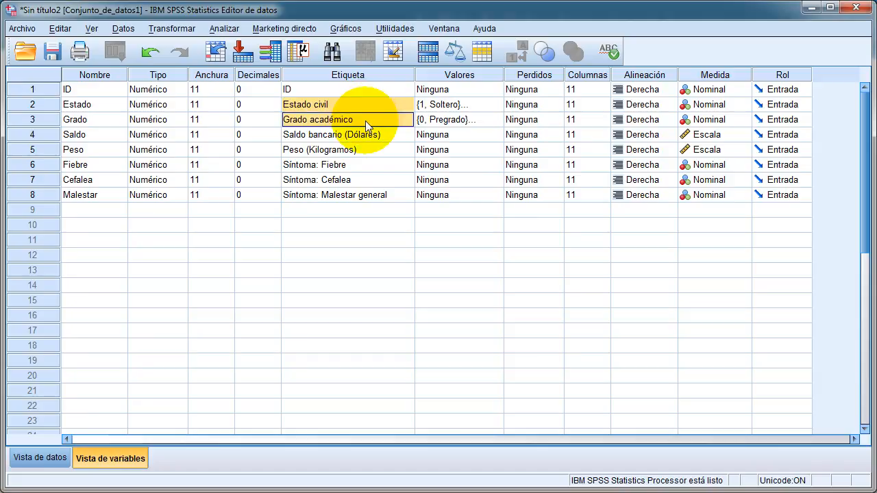
click(437, 105)
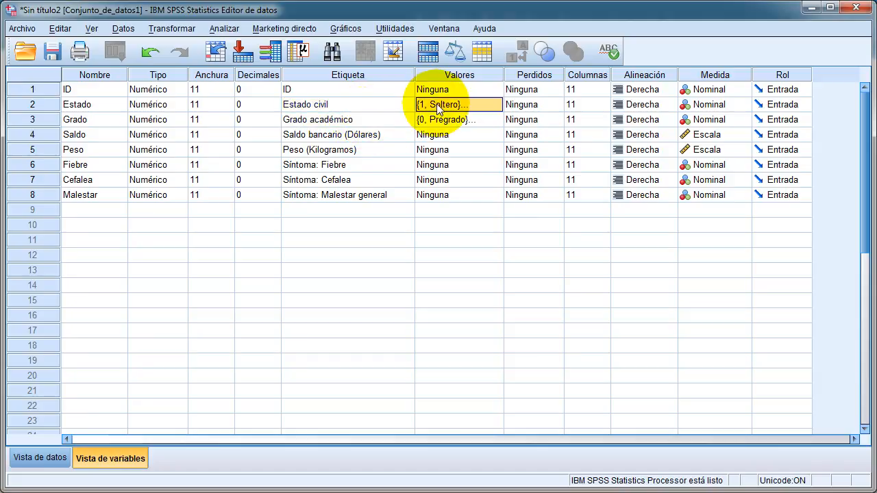
drag(437, 107, 436, 120)
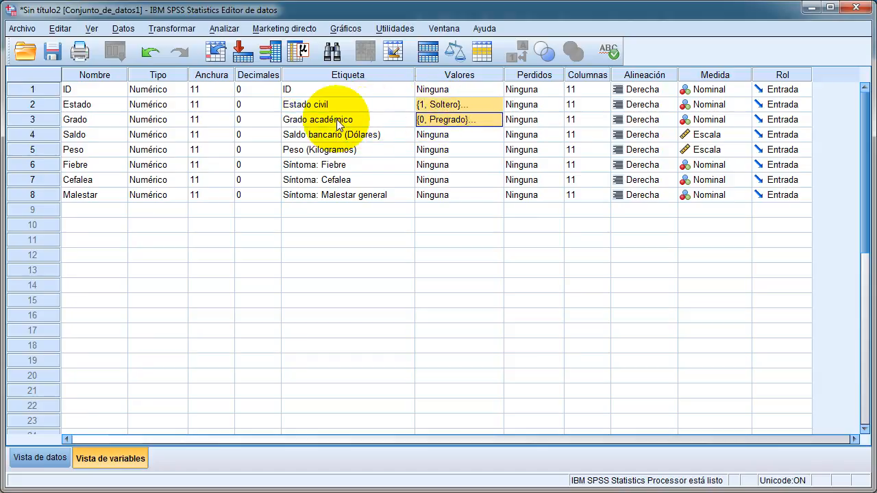
drag(328, 134, 320, 149)
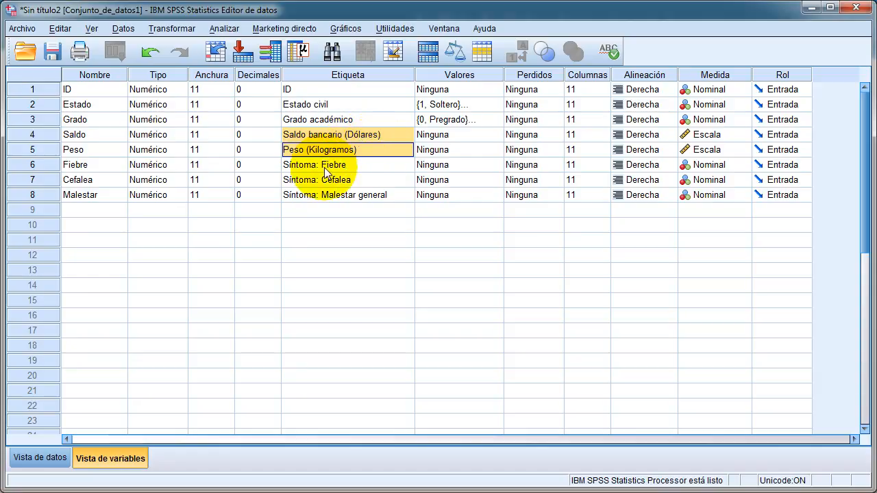
drag(326, 171, 312, 194)
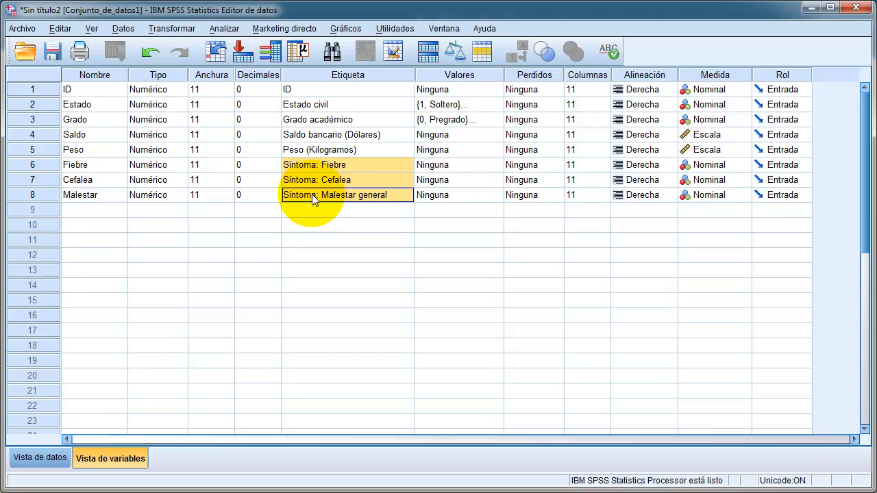
- Define the value labels 1 = Con and 0 = Sin for the Fiebre variable and accept them
click(434, 165)
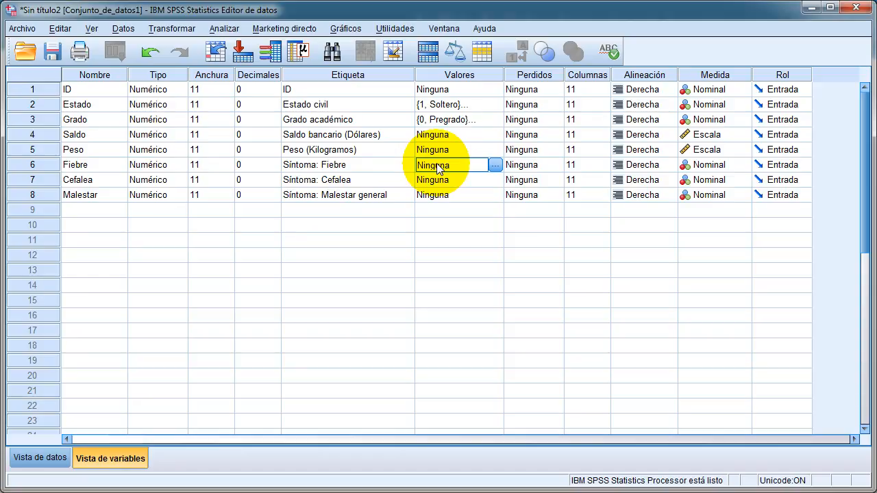
click(494, 165)
text(1)
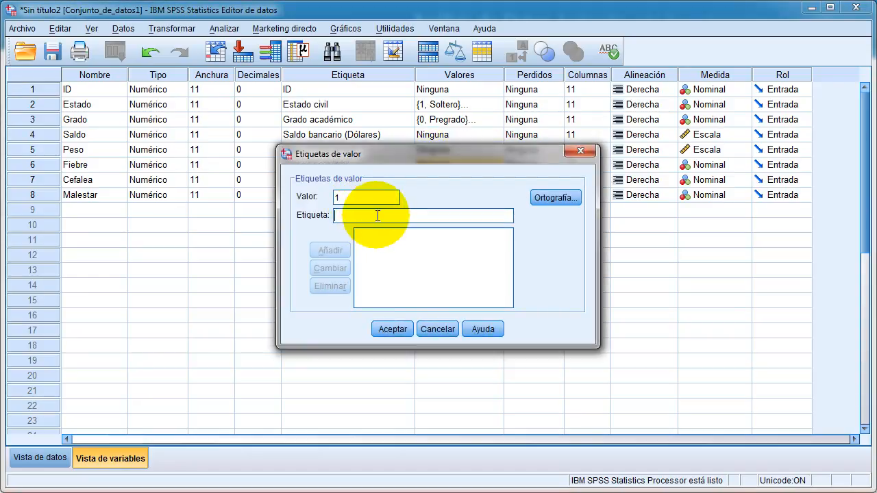
click(384, 214)
text(Con)
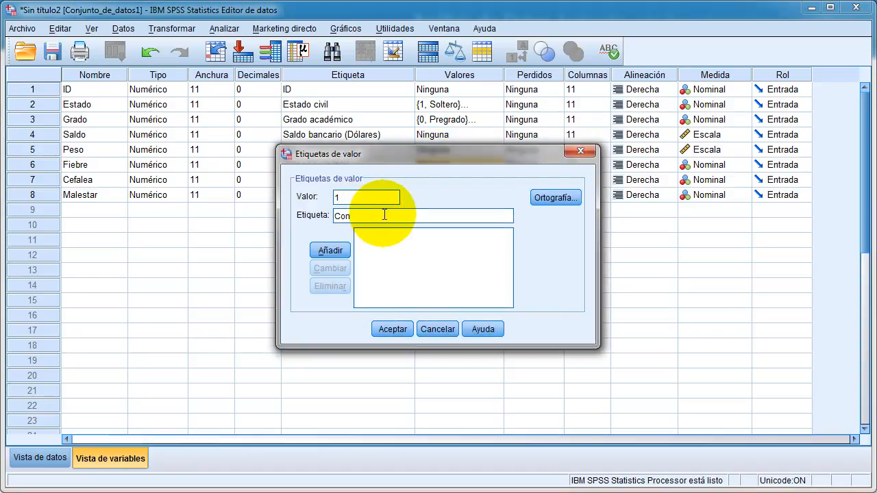
click(330, 250)
text(0)
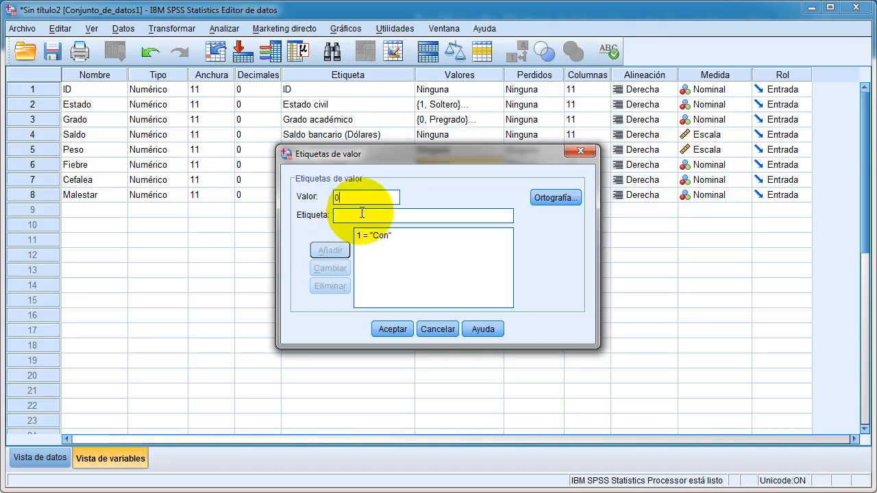
click(386, 215)
text(Sin)
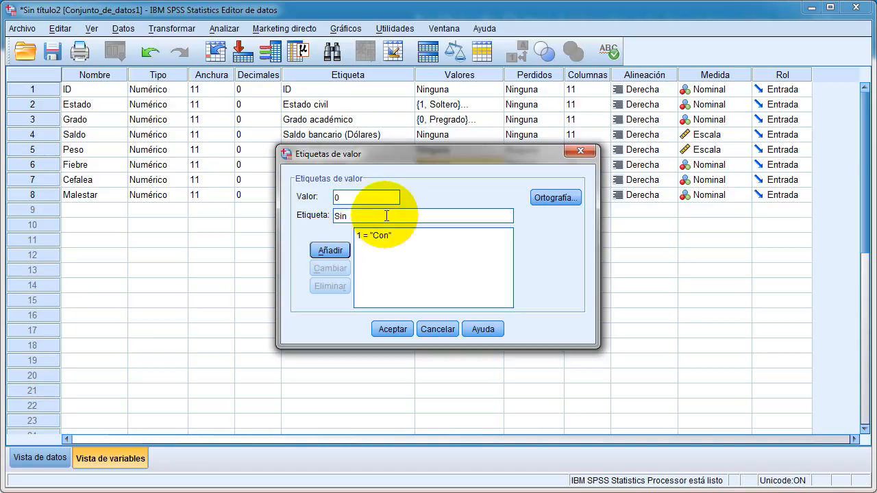
click(336, 250)
click(394, 327)
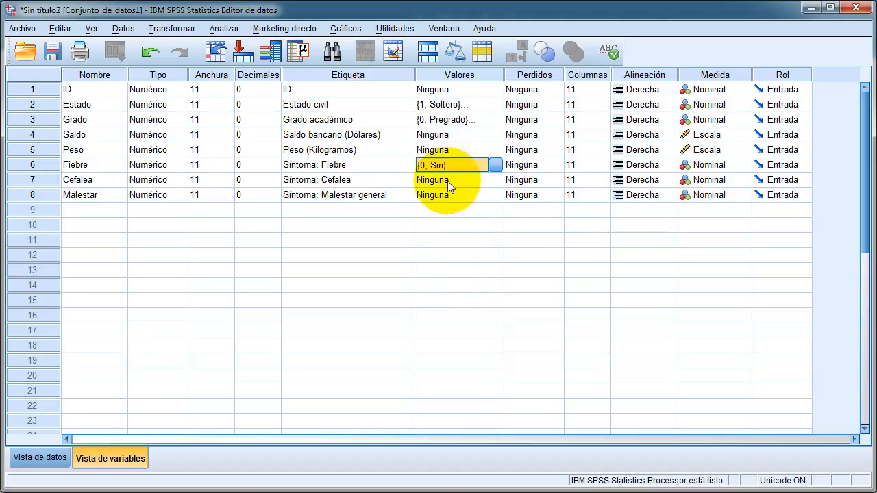
- Copy the Fiebre variable's value labels and paste them onto the Cefalea and Malestar variables
drag(357, 168, 341, 395)
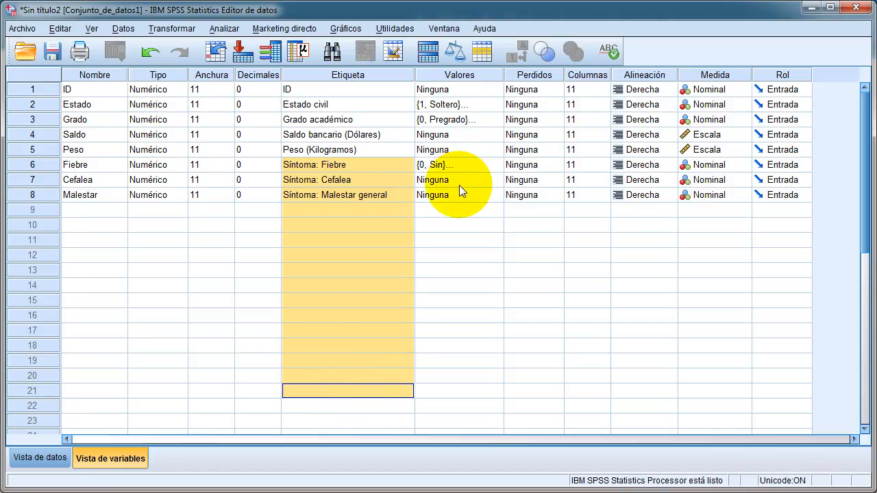
click(447, 164)
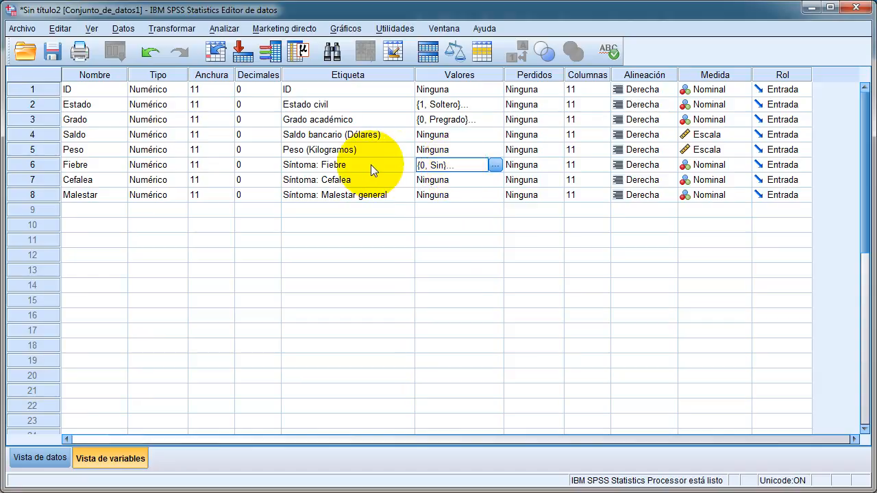
click(371, 166)
click(443, 166)
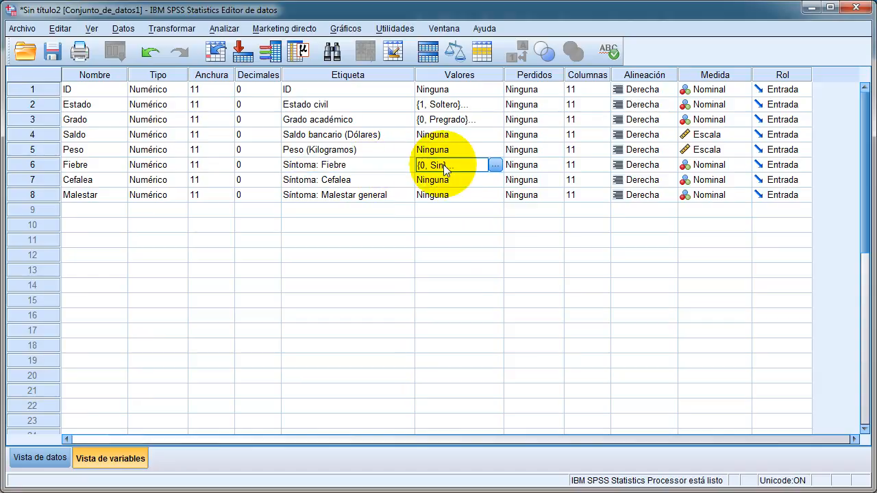
right_click(443, 167)
click(457, 173)
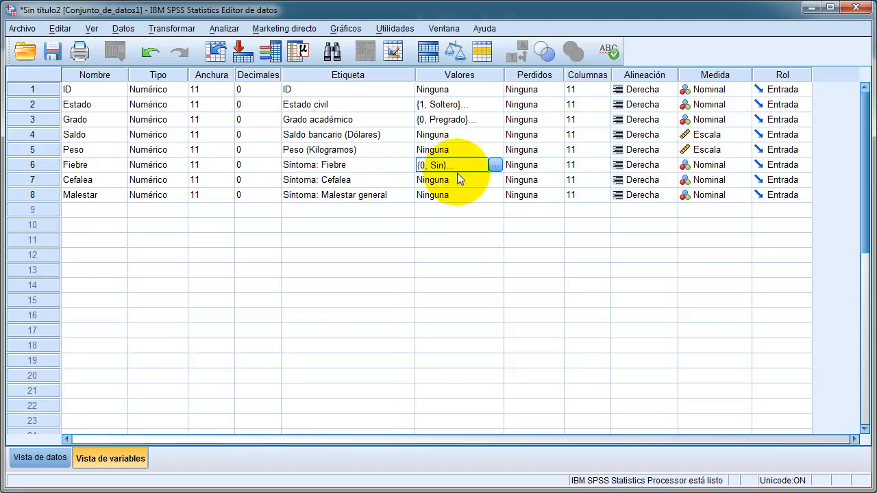
drag(439, 182, 442, 195)
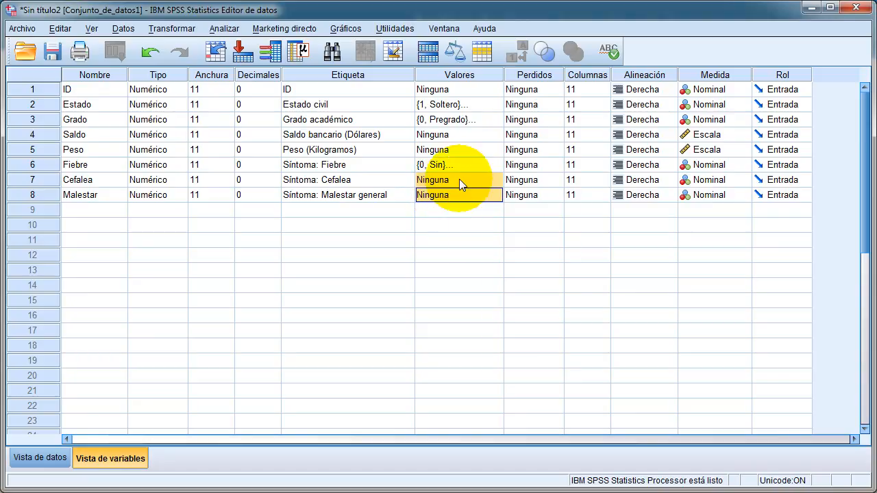
right_click(459, 178)
click(481, 208)
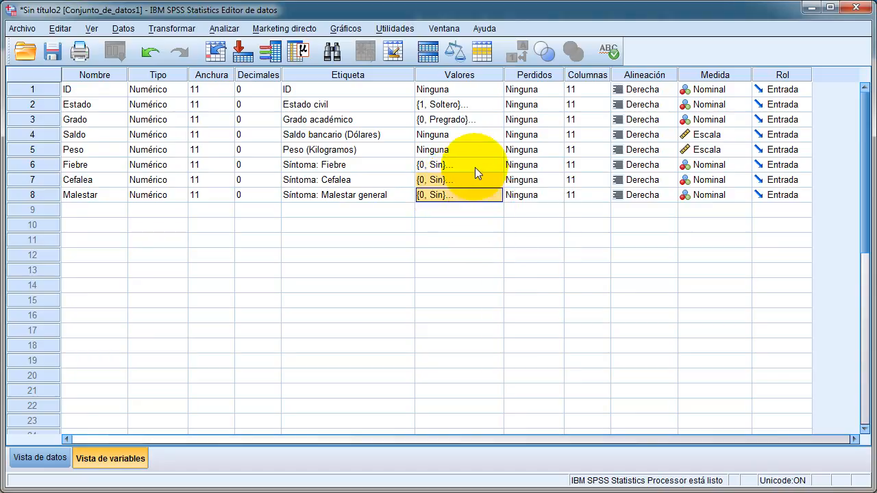
drag(470, 164, 471, 195)
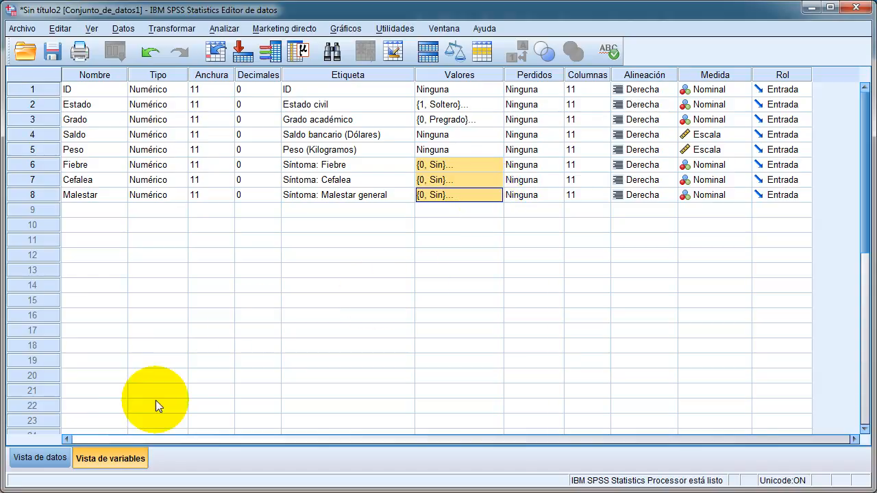
- Open the data view, display value labels instead of numeric codes, and select the Estado and Grado data for all ten cases
click(49, 459)
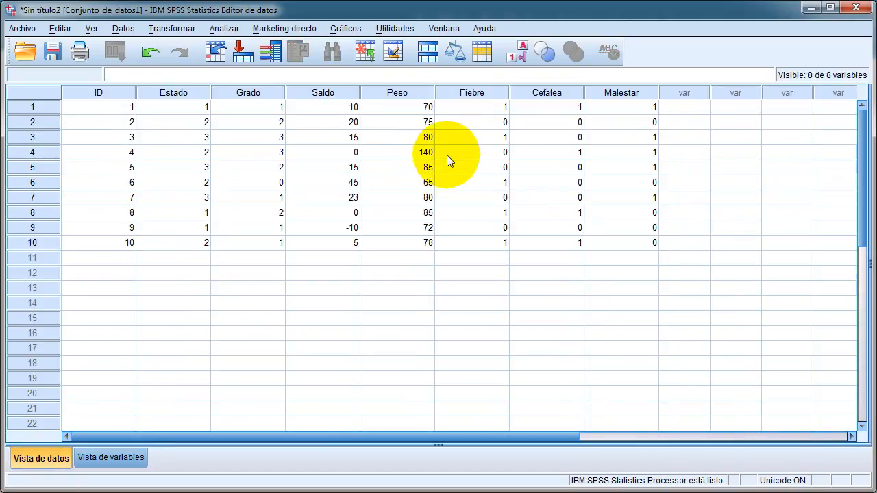
click(522, 53)
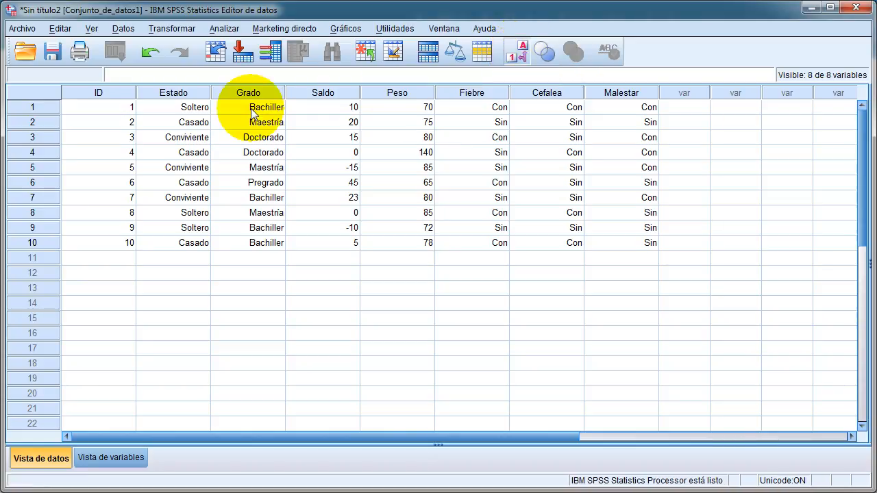
drag(178, 107, 252, 249)
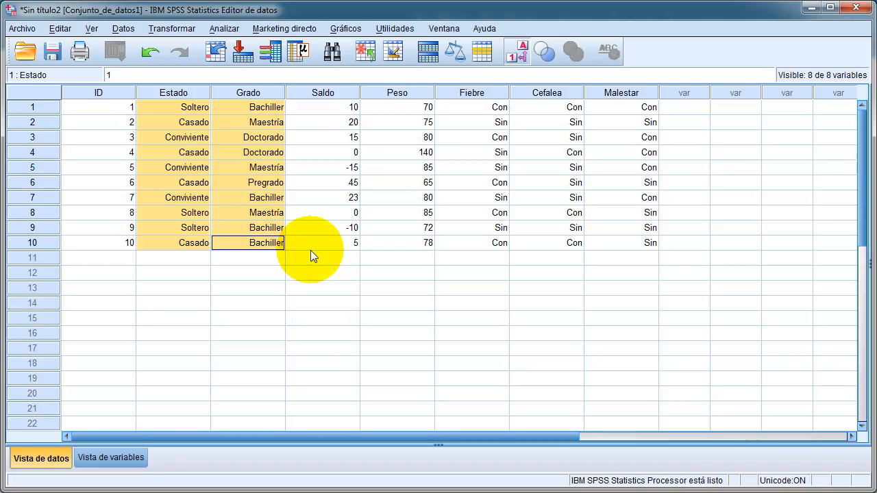
- Switch the data display to numeric codes and back to value labels to compare the categorical columns with Saldo and Peso
click(523, 62)
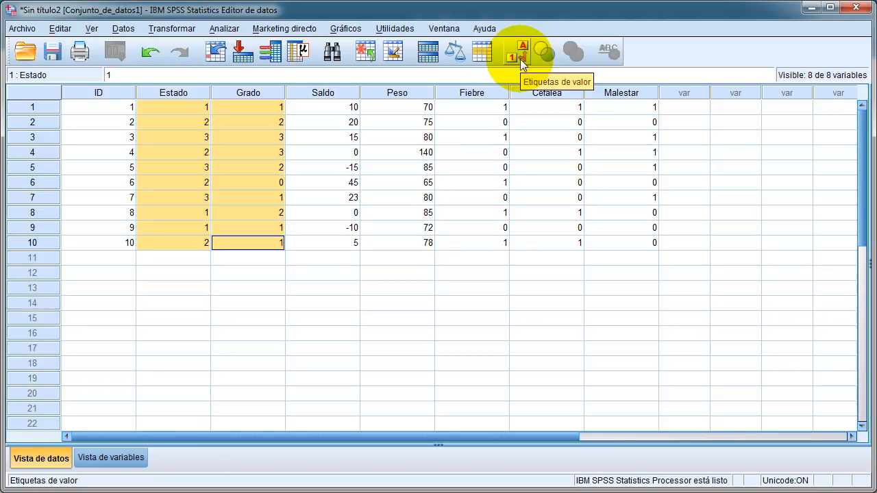
drag(415, 241, 332, 108)
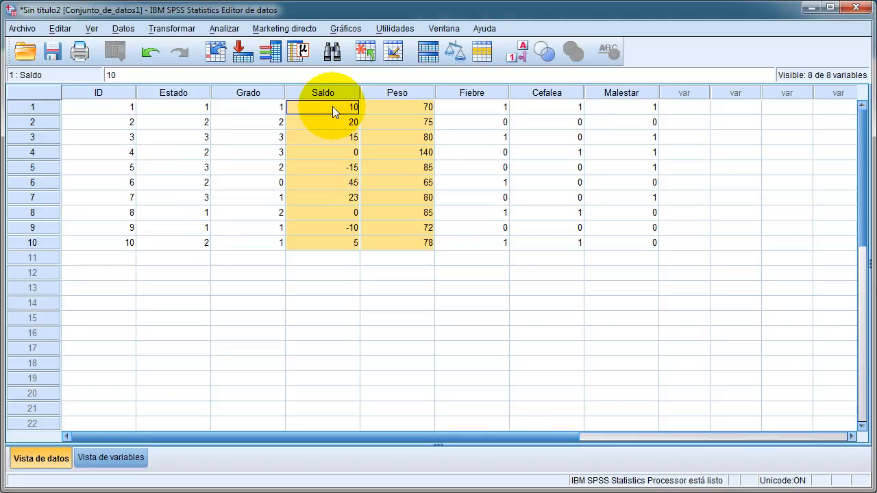
click(517, 55)
drag(200, 107, 255, 248)
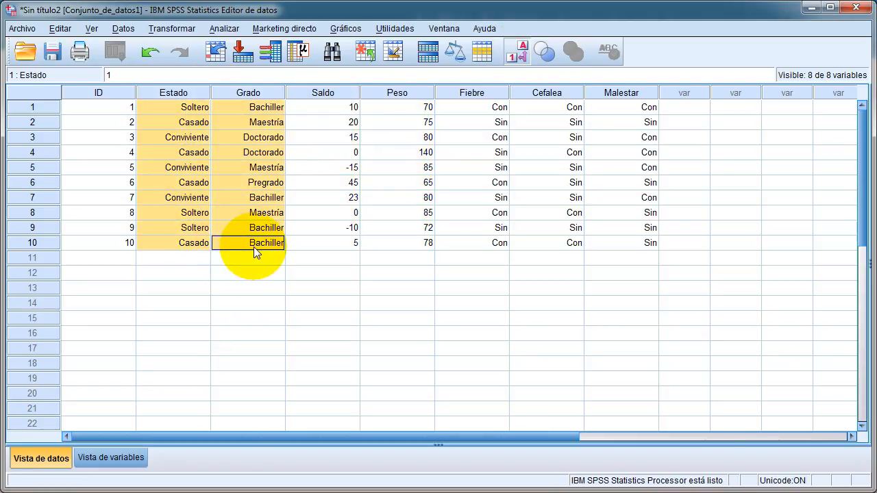
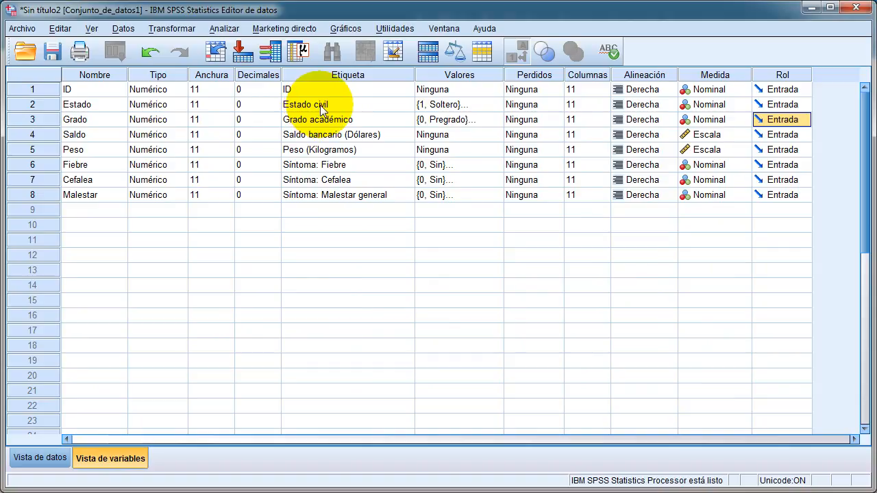
- Review the labels and value labels of Estado and Grado and the labels of Saldo and Peso in the variable view
drag(318, 105, 329, 119)
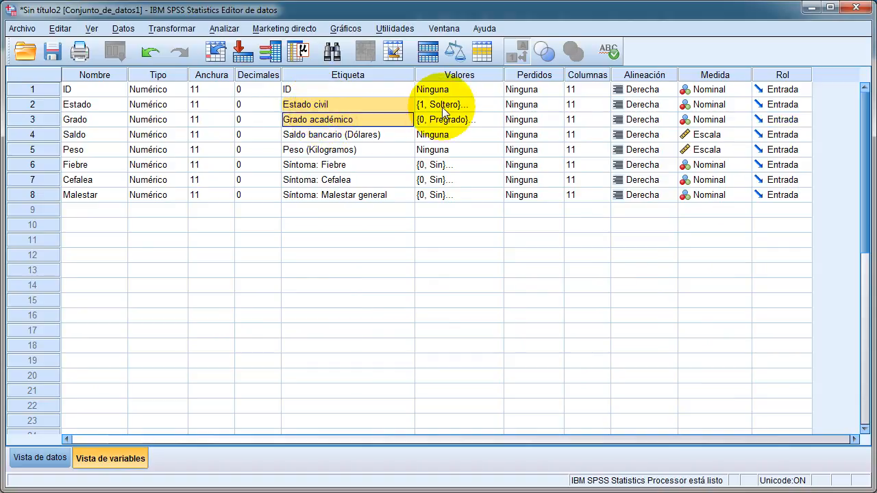
drag(442, 107, 454, 121)
drag(330, 135, 333, 151)
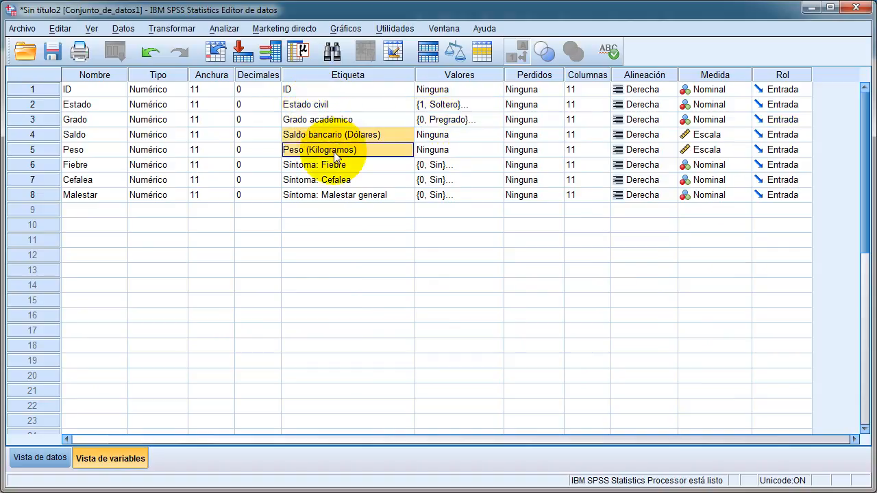
click(365, 132)
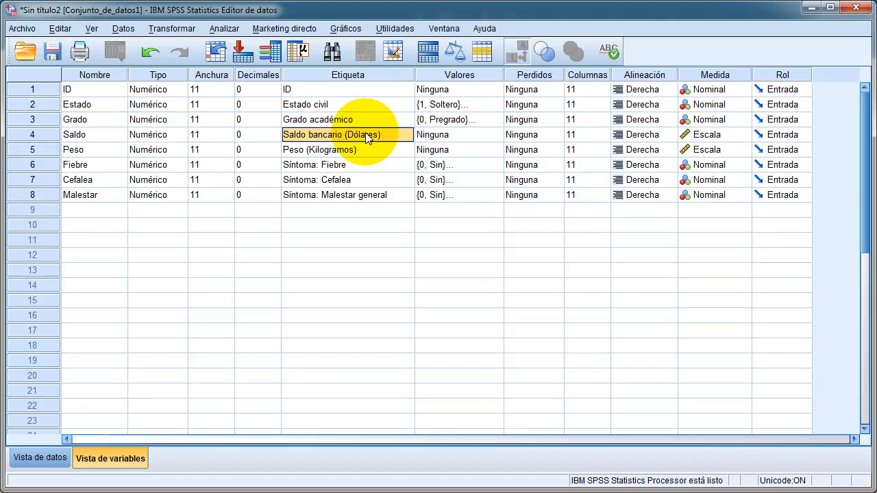
click(350, 146)
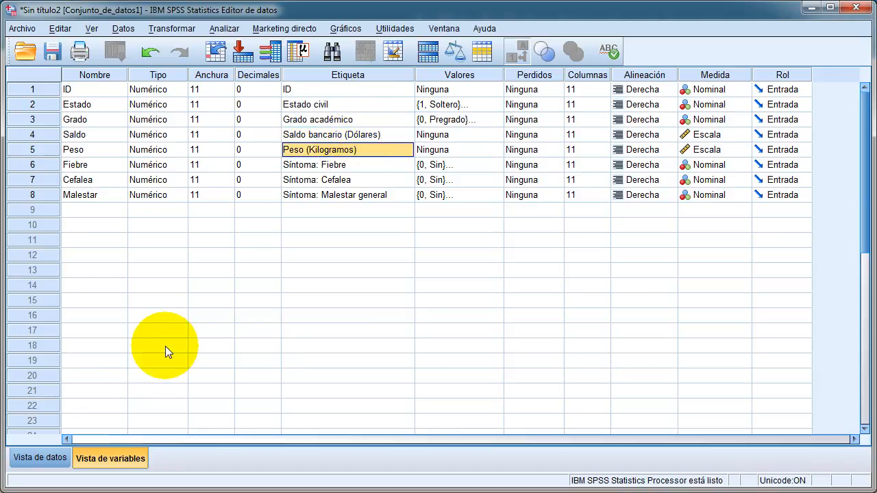
- Add five new cases in the data view by entering the ID values 11, 12, 13, 14 and 15
click(42, 457)
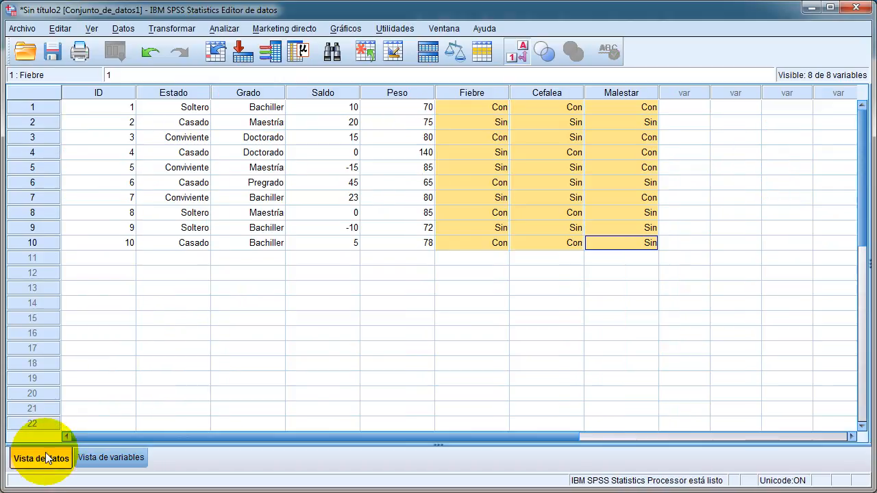
click(118, 273)
click(125, 257)
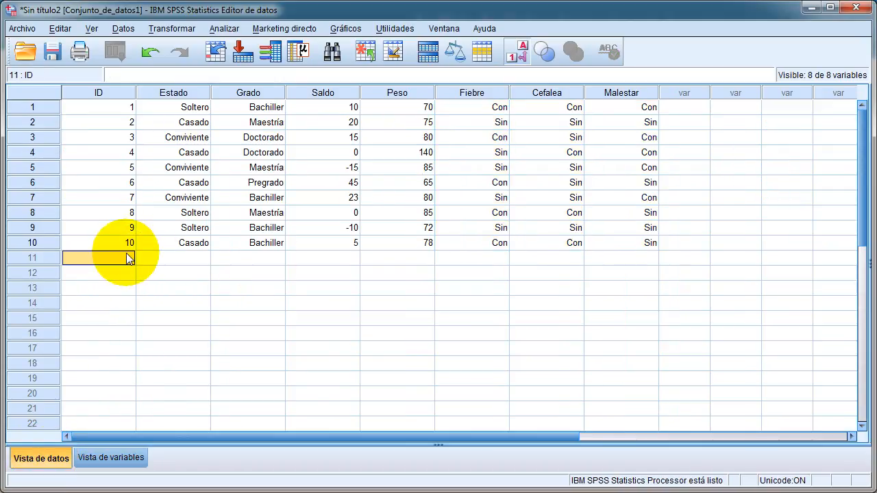
text(11)
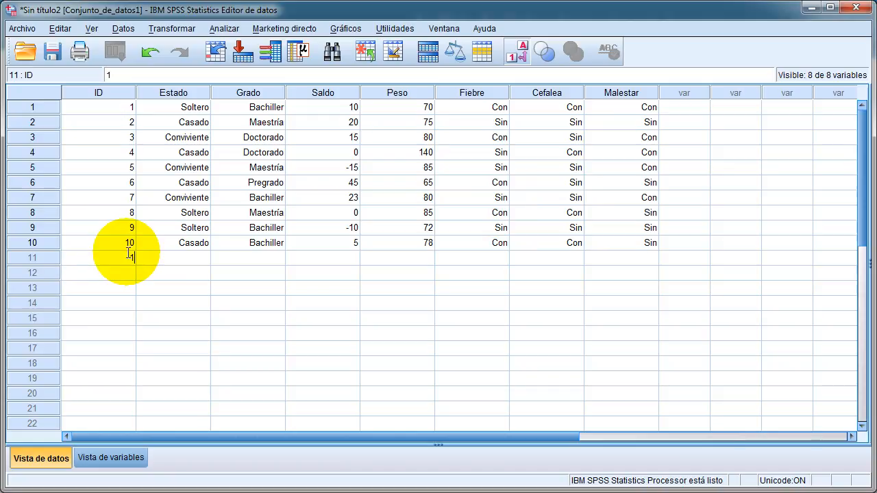
key(Return)
text(12)
key(Return)
text(1)
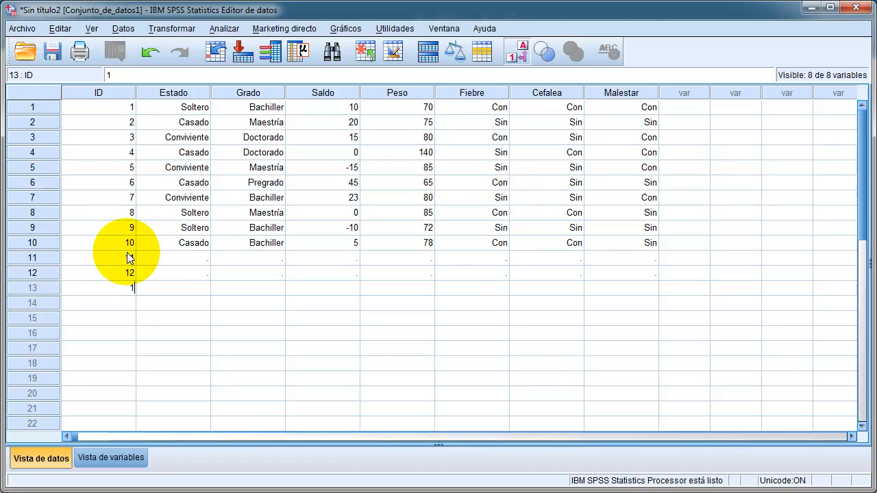
text(3)
key(Return)
text(14)
key(Return)
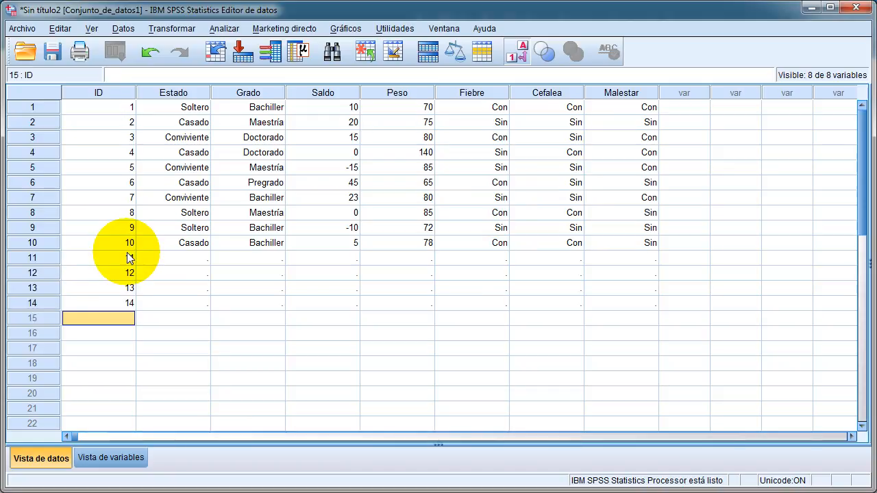
text(15)
key(Return)
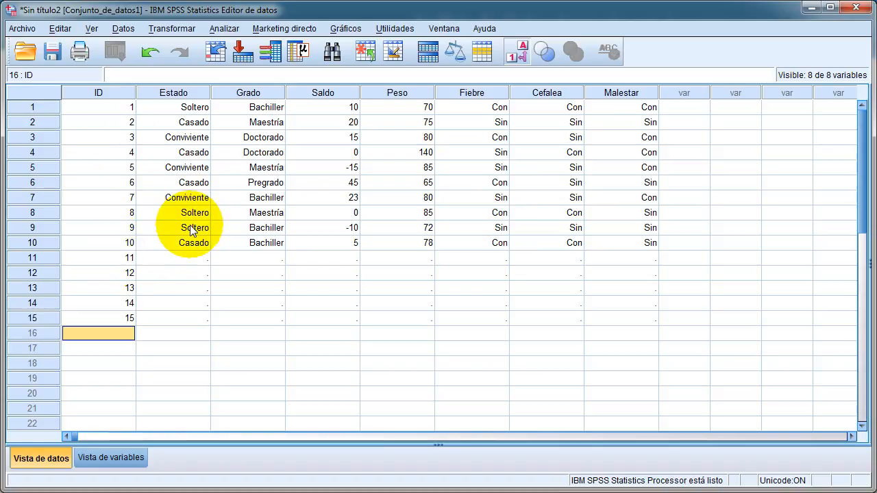
- Set Estado to Casado for case 11 and to Soltero for cases 12 and 13, choosing from the defined value labels
click(173, 258)
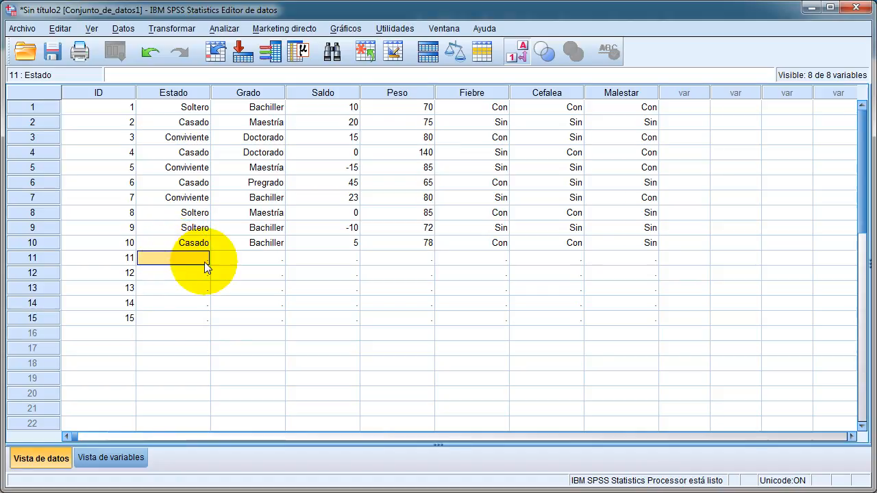
double_click(191, 257)
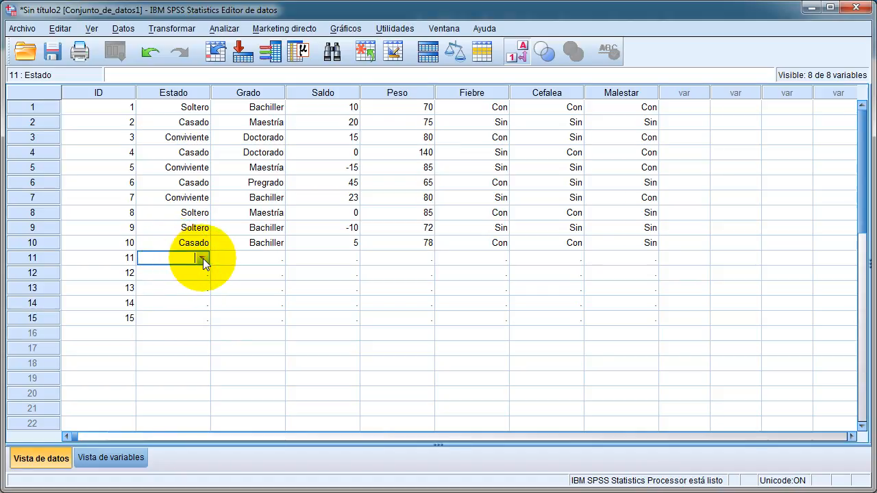
click(202, 258)
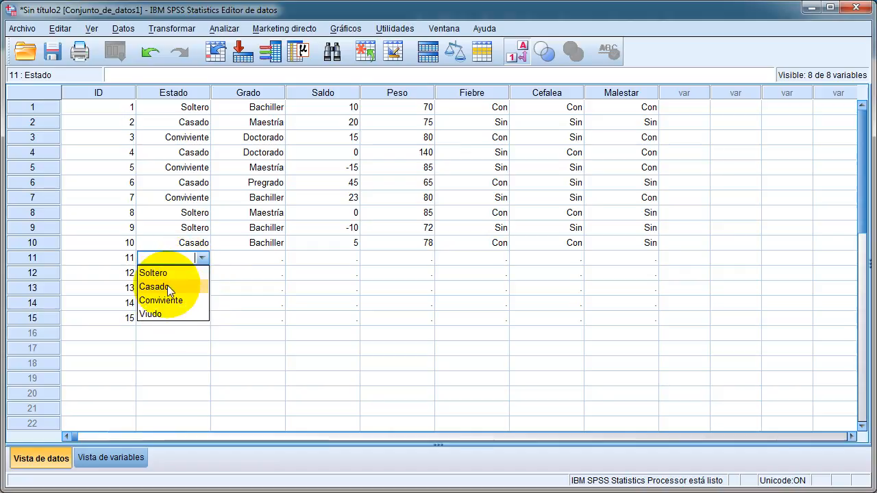
click(167, 285)
click(200, 272)
click(203, 274)
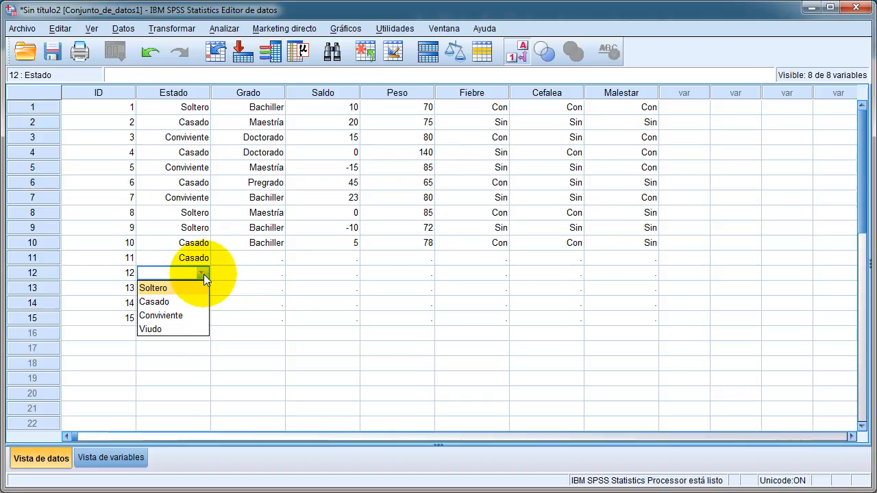
click(168, 289)
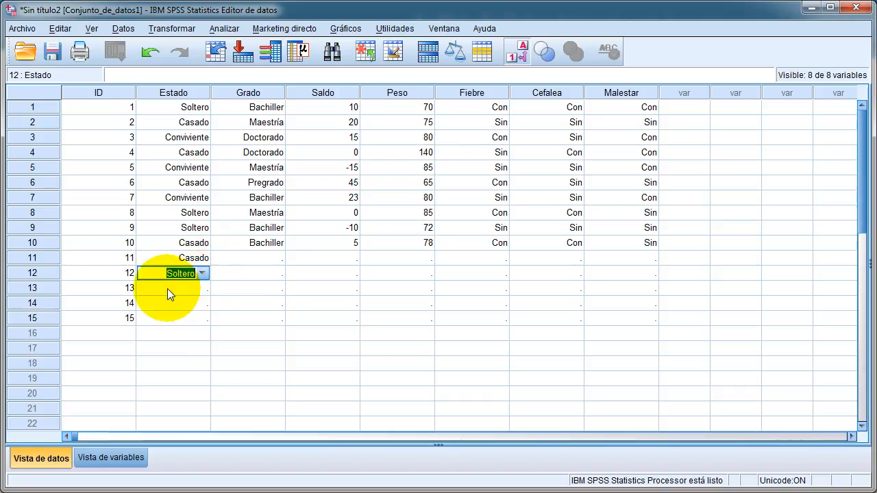
click(201, 287)
click(203, 288)
click(168, 299)
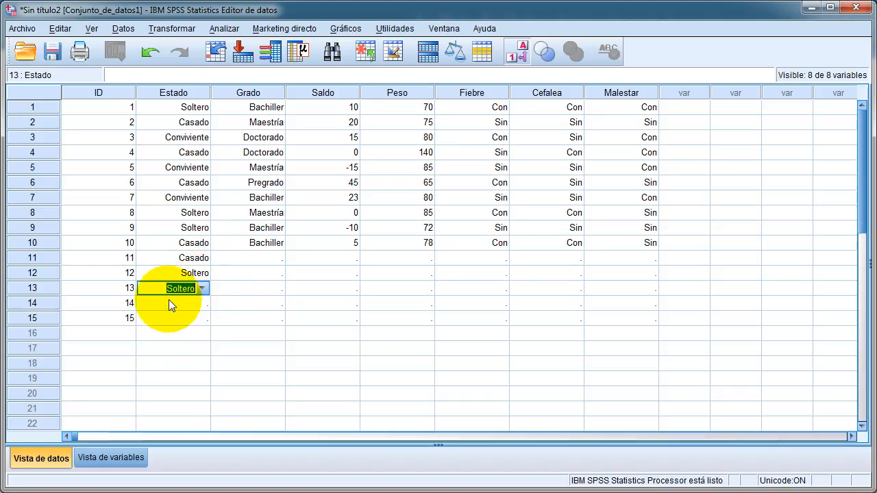
- Set Estado to Conviviente for case 14 and to Viudo for case 15
click(200, 301)
click(203, 304)
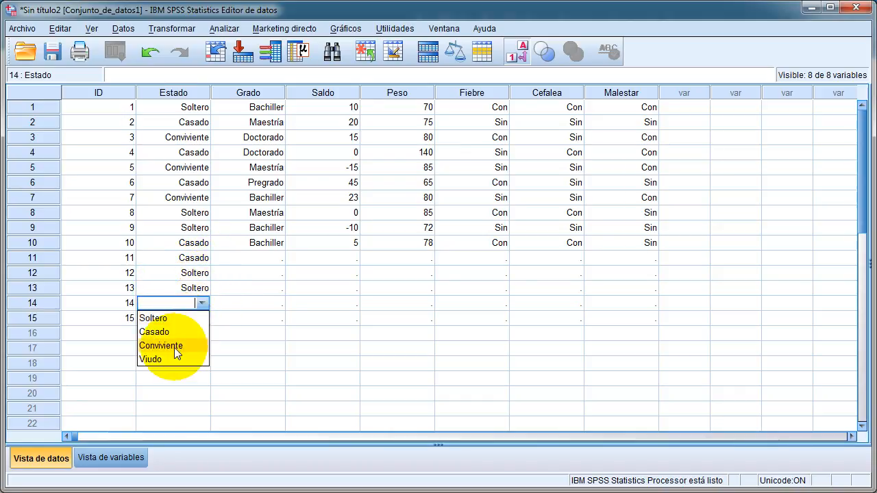
click(174, 347)
click(198, 317)
click(201, 319)
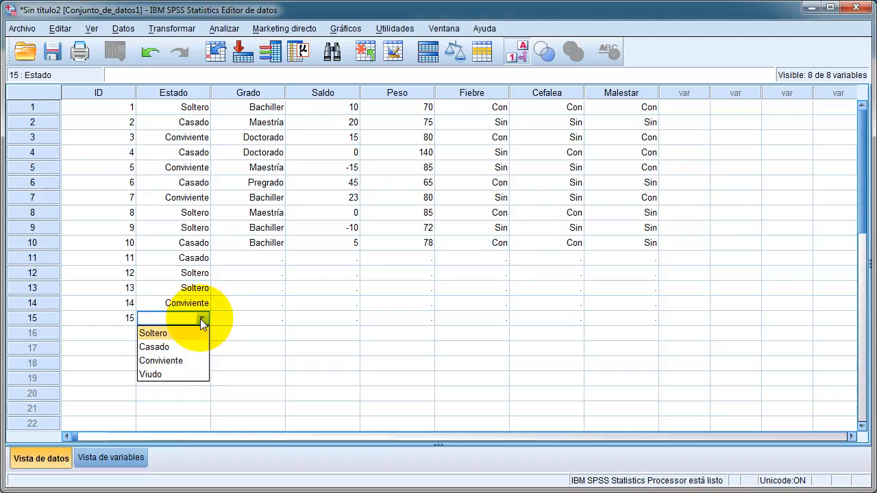
click(169, 374)
- Look over the new cases, check the Grado codes of the first ten cases in numeric display, and return to value labels
click(187, 258)
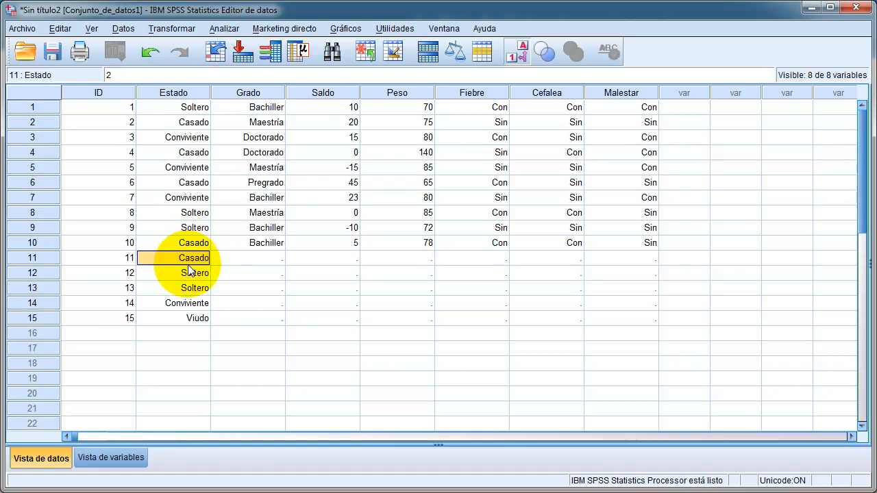
drag(624, 315, 143, 261)
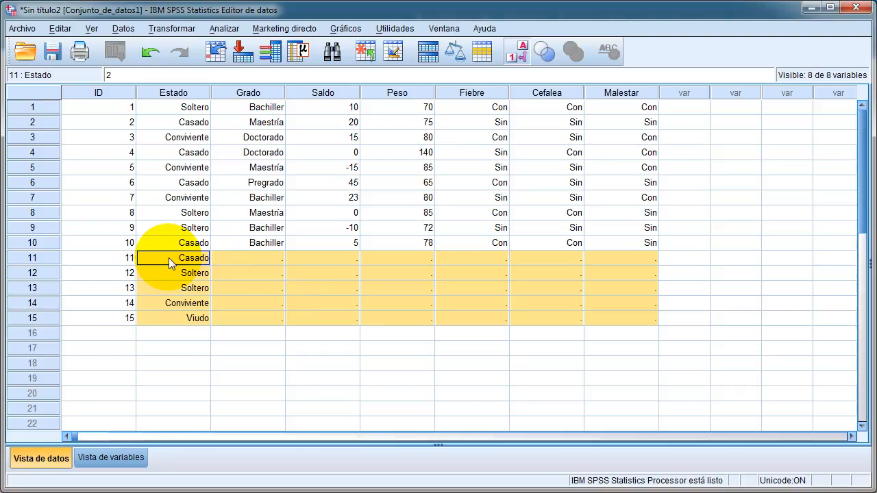
double_click(247, 258)
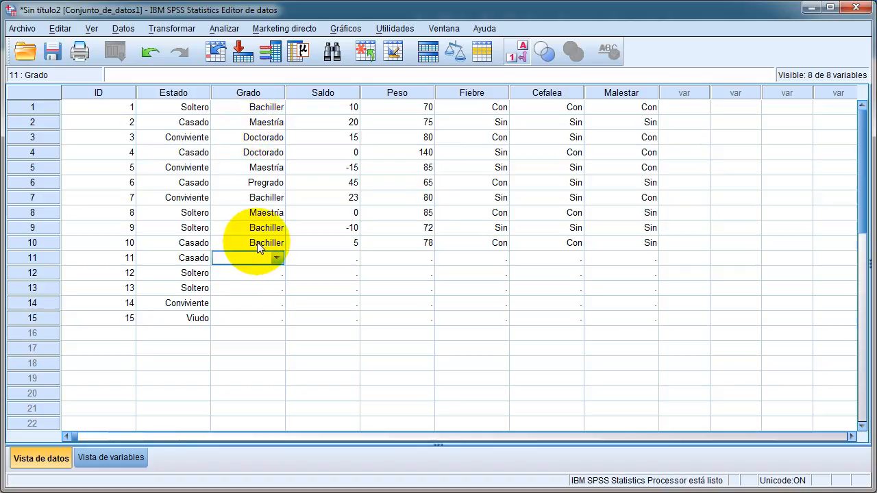
click(518, 55)
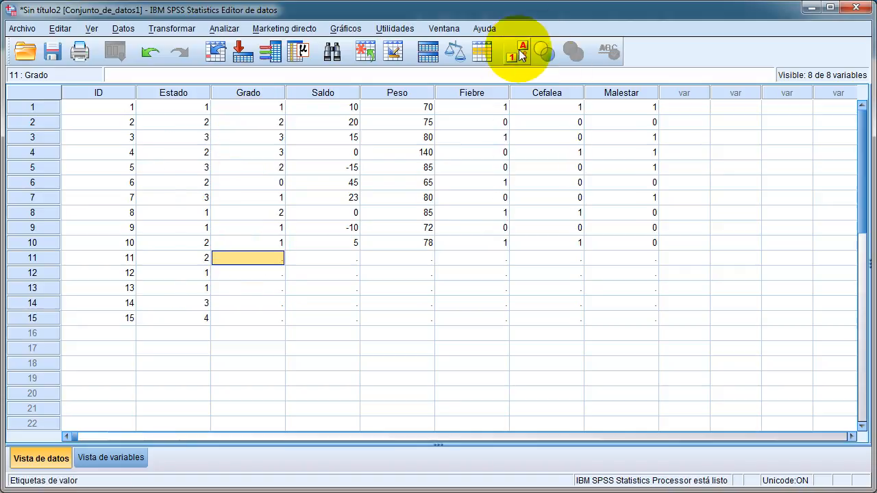
drag(269, 107, 268, 242)
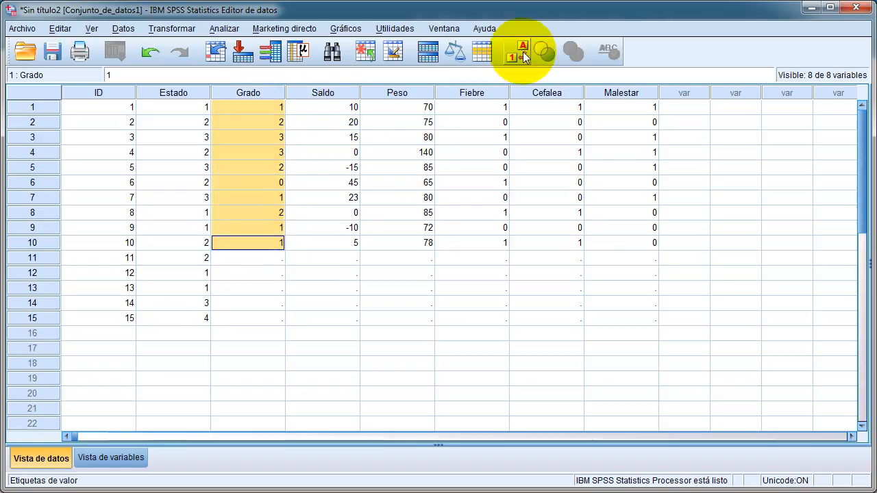
click(522, 52)
- Fill in Grado by numeric code: 1 (Bachiller) for case 11 and 2 (Maestría) for case 12
click(260, 257)
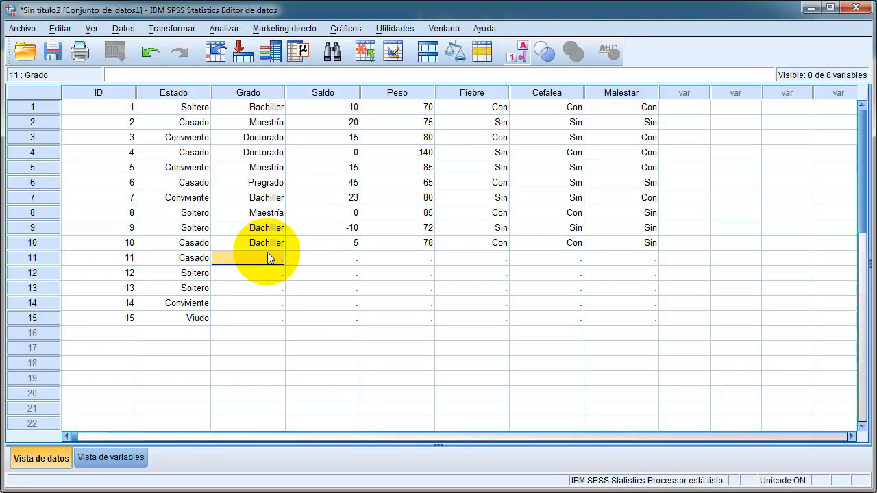
click(268, 255)
click(269, 257)
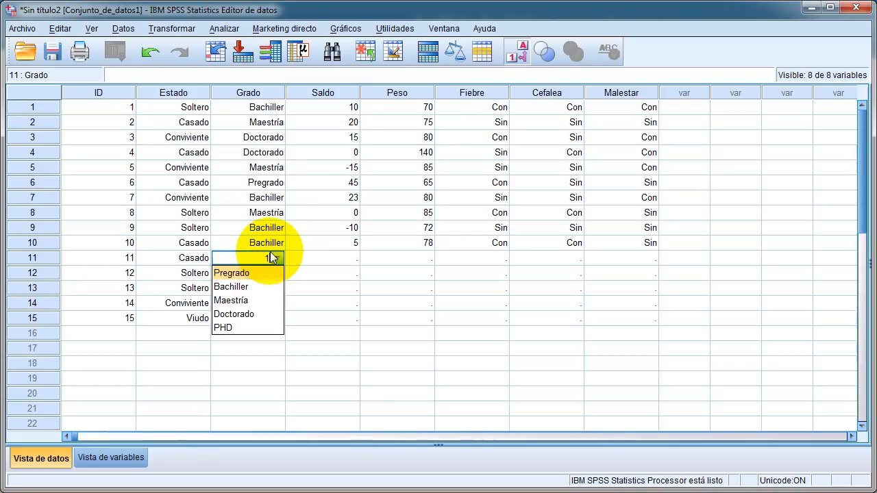
click(305, 258)
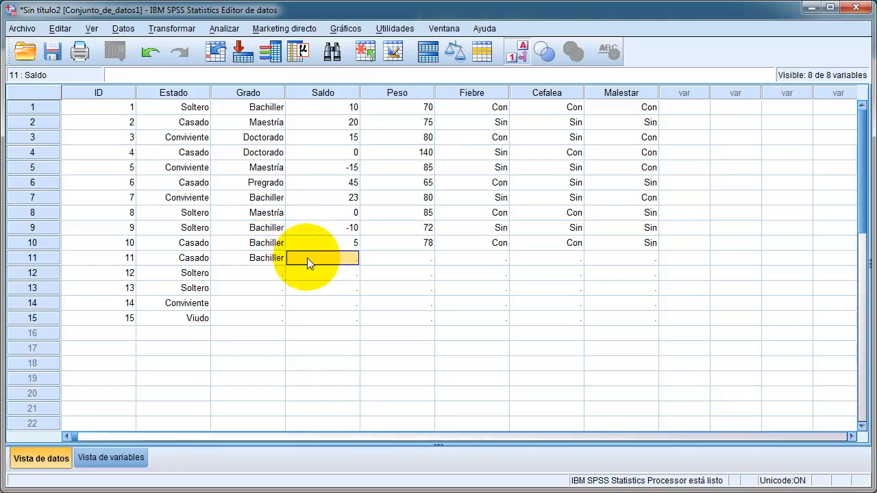
click(264, 271)
text(2)
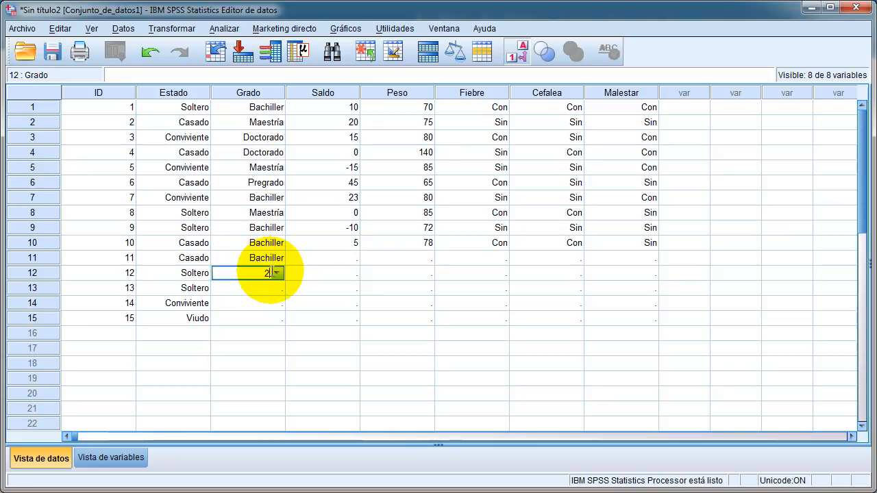
click(309, 273)
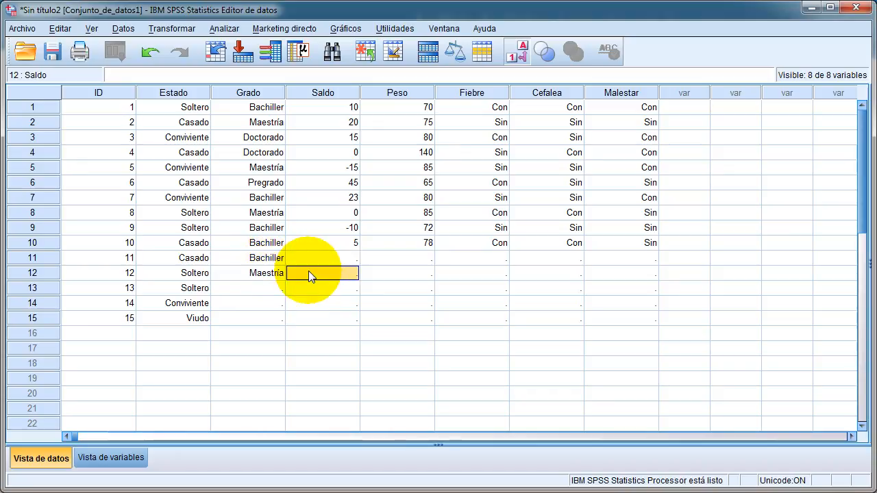
- Fill in Grado by numeric code: 3 (Doctorado) for case 13 and 1 (Bachiller) for cases 14 and 15
click(262, 288)
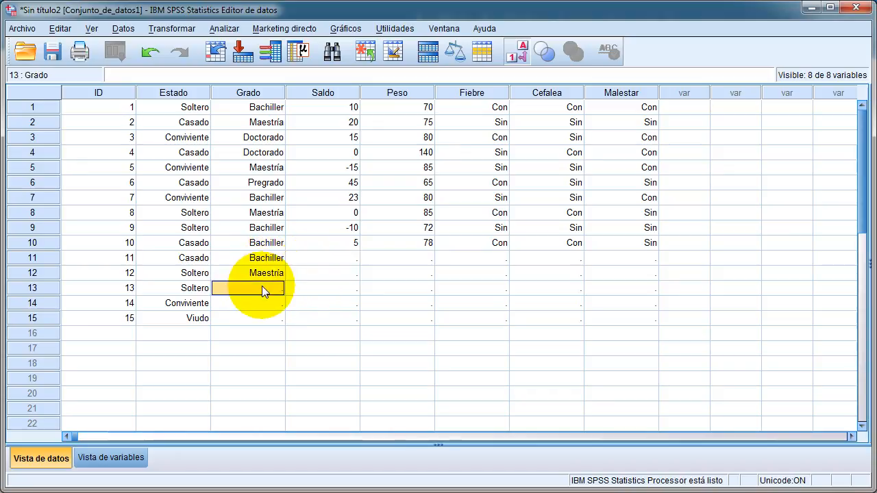
text(3)
click(323, 286)
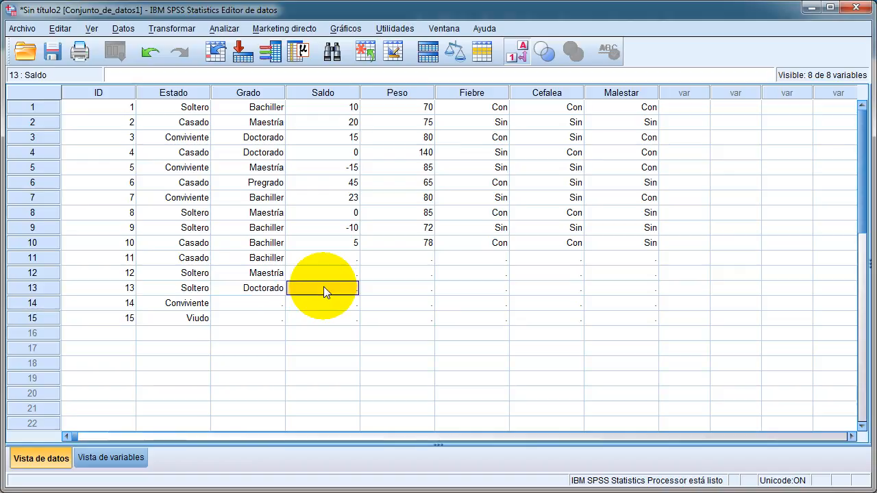
click(259, 302)
text(1)
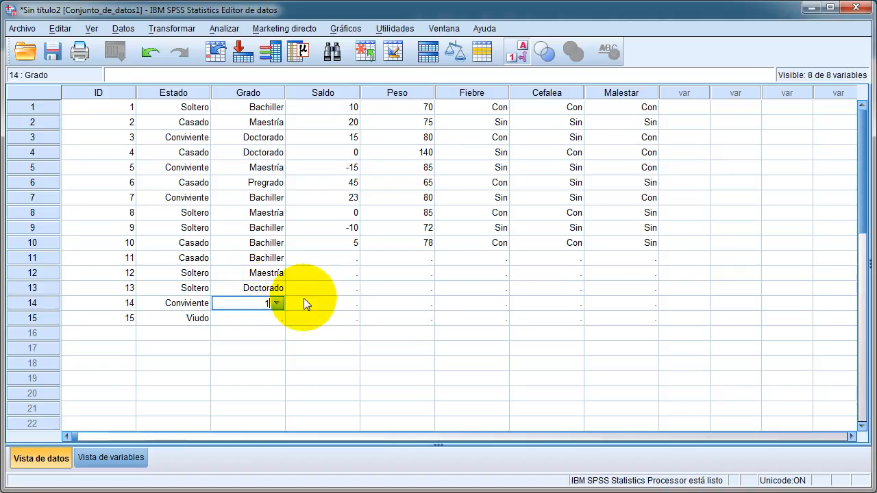
click(309, 303)
click(261, 316)
text(1)
click(306, 319)
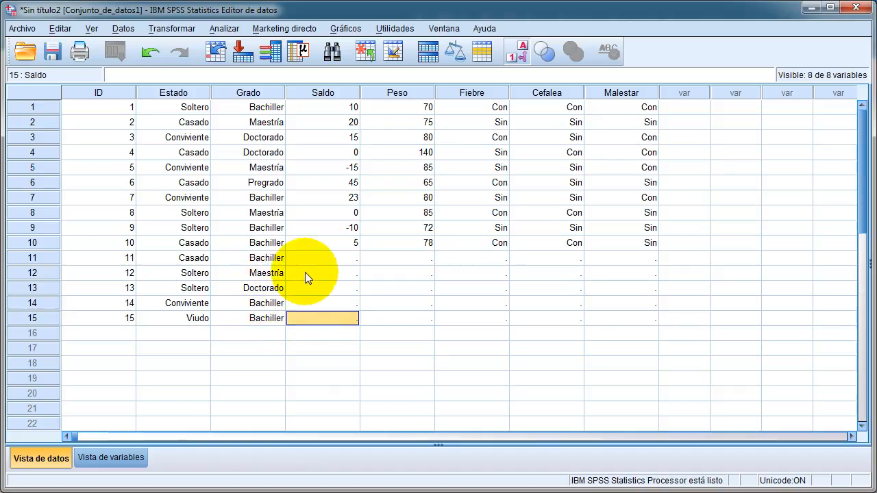
- Enter a Saldo of 15 for case 11 and 10 for case 12
click(322, 258)
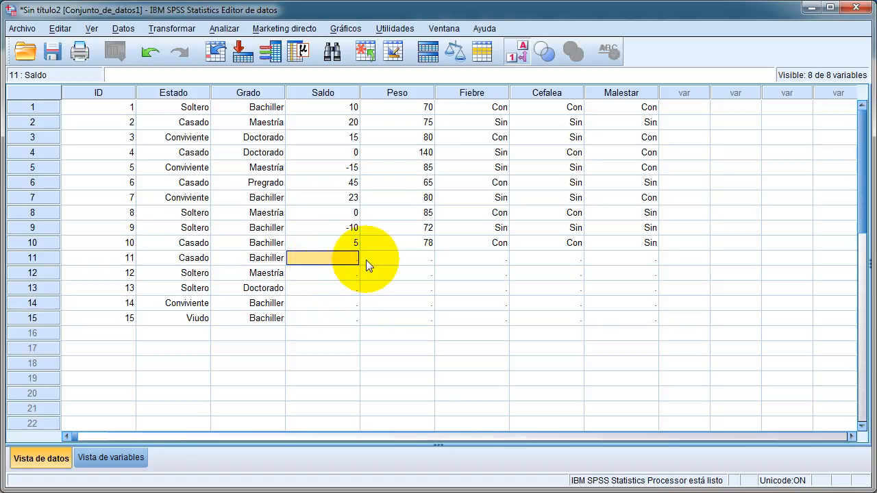
text(15)
key(Return)
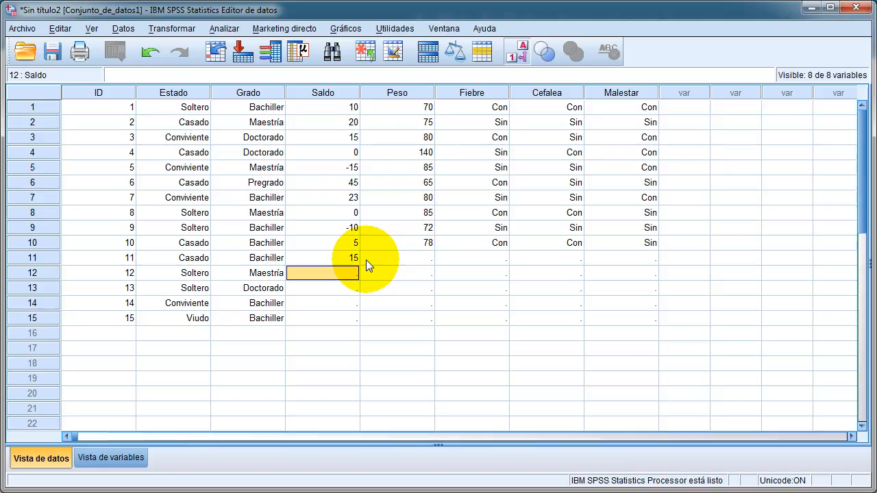
text(10)
key(Return)
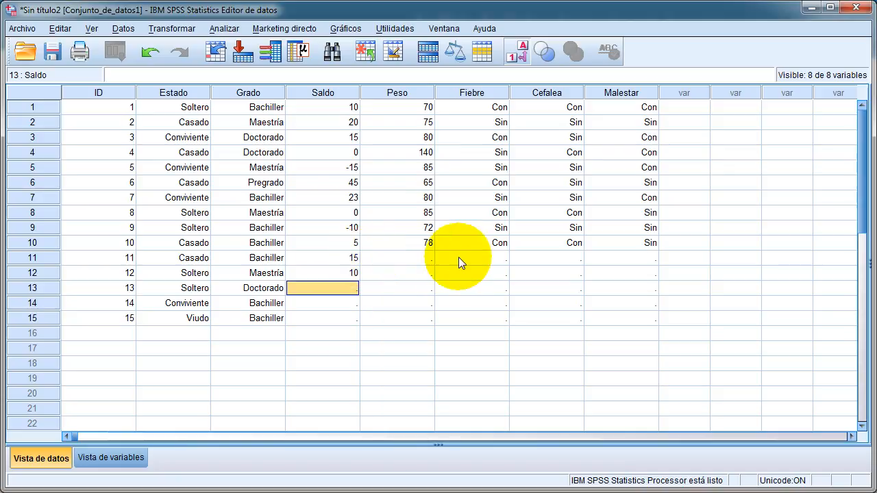
- Fill in case 11 by numeric code with 1 (Con) for Fiebre and 0 (Sin) for Cefalea
drag(473, 257, 617, 316)
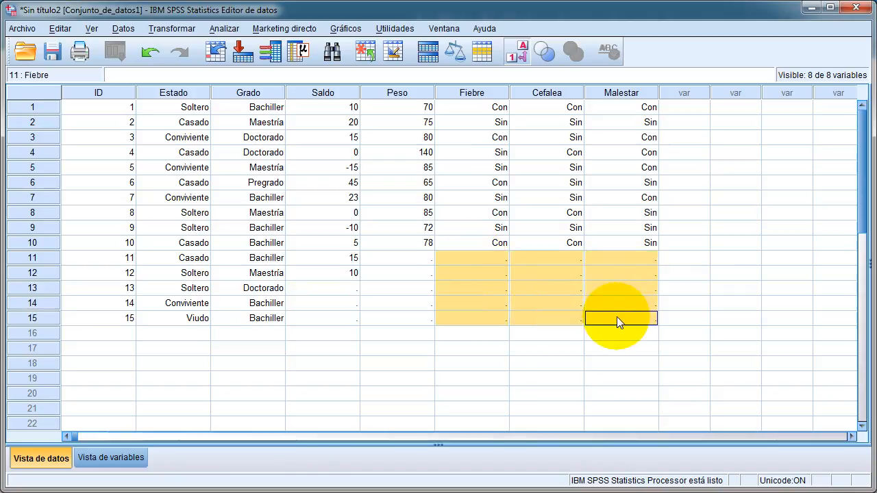
click(487, 255)
text(1)
click(535, 258)
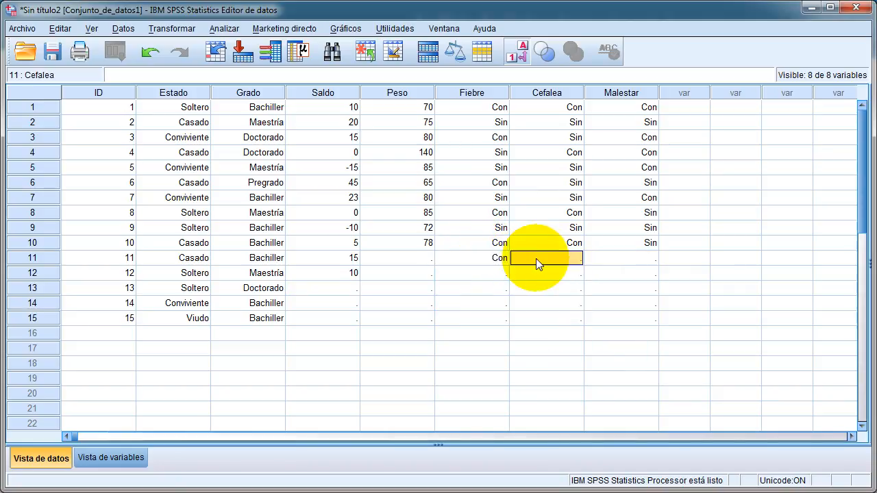
text(0)
click(565, 260)
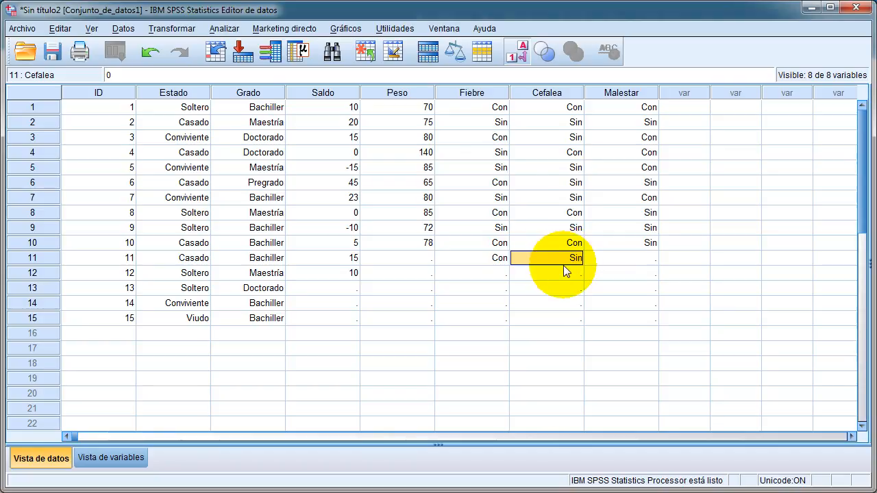
- Switch to numeric display and enter Malestar 1 for case 11, and Malestar 0 and Cefalea 0 for case 12
click(517, 56)
click(625, 263)
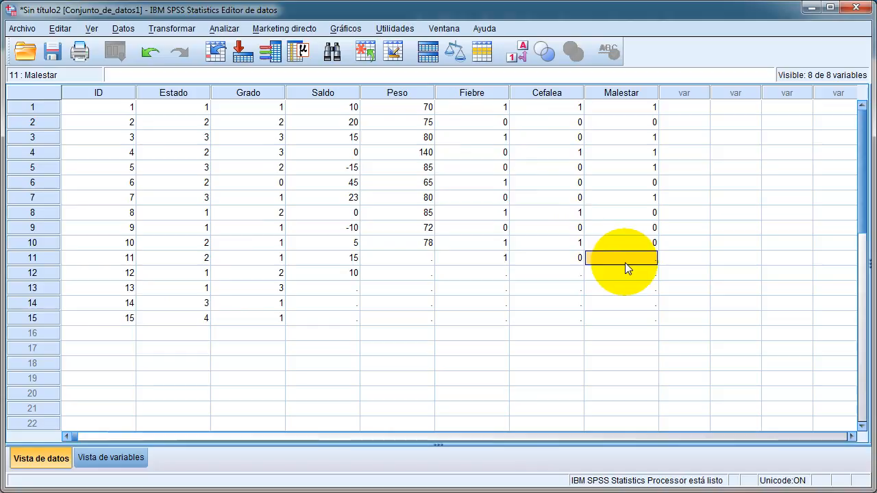
text(1)
click(627, 275)
text(0)
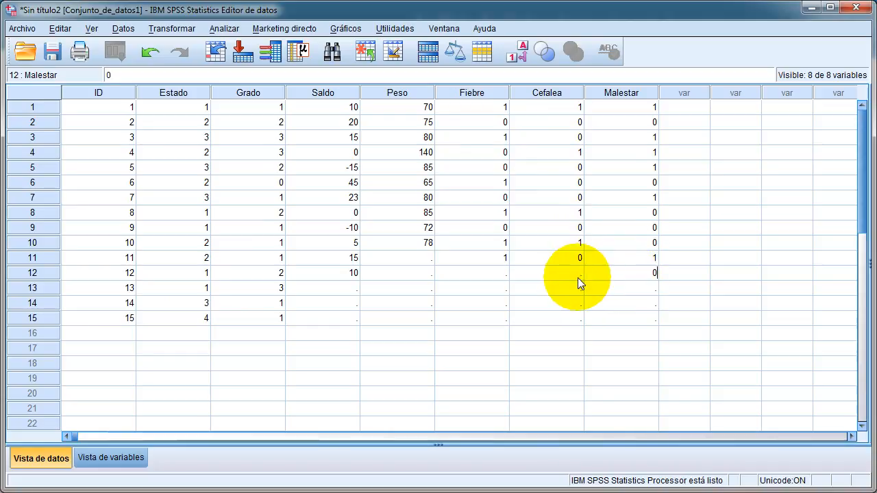
click(578, 275)
text(0)
- Fill in the Fiebre codes with 0 for case 13 and 1 for cases 12, 14 and 15
click(504, 291)
text(0)
key(Return)
click(495, 274)
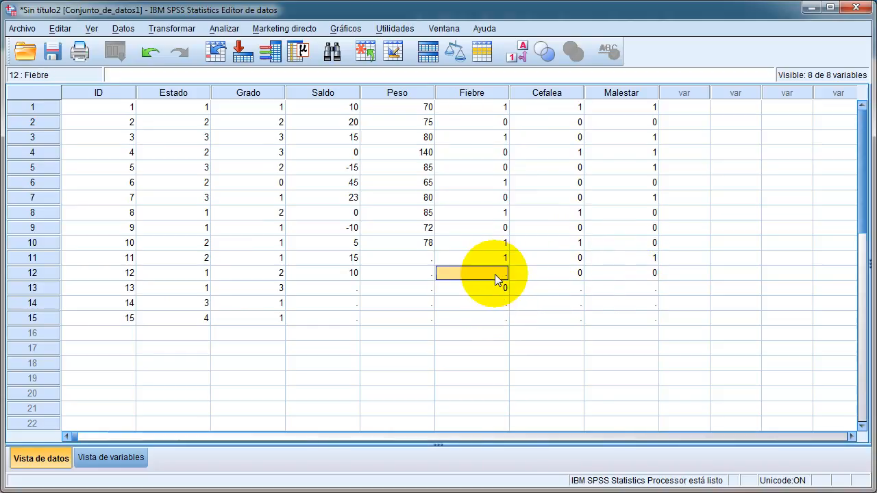
text(1)
click(497, 302)
text(1)
click(502, 319)
text(1)
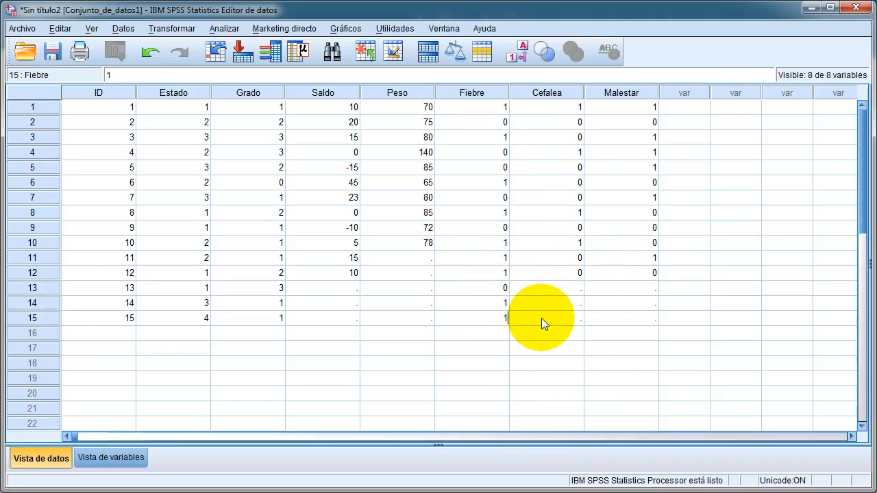
- Enter a Cefalea code of 1 for cases 13, 14 and 15
click(541, 318)
text(1)
click(553, 304)
text(1)
click(559, 289)
text(1)
- Enter a Malestar code of 1 for cases 13, 14 and 15
click(606, 288)
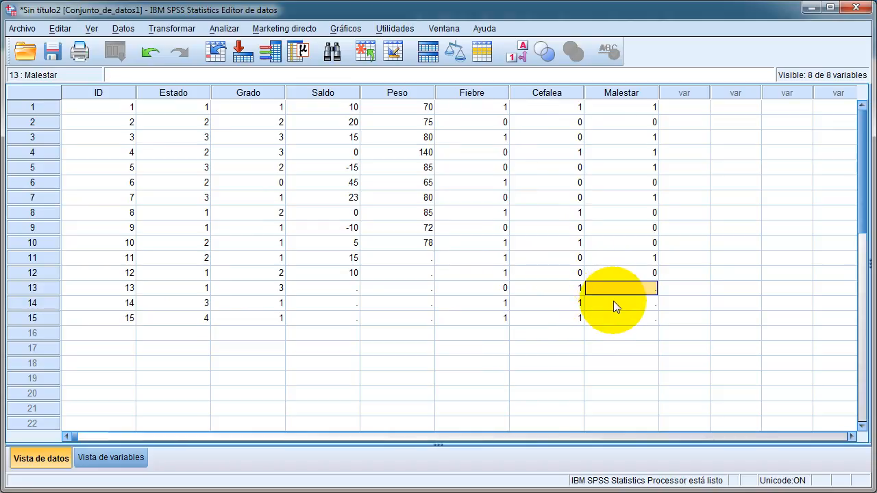
click(613, 302)
text(1)
click(617, 318)
text(1)
click(619, 288)
text(1)
click(568, 288)
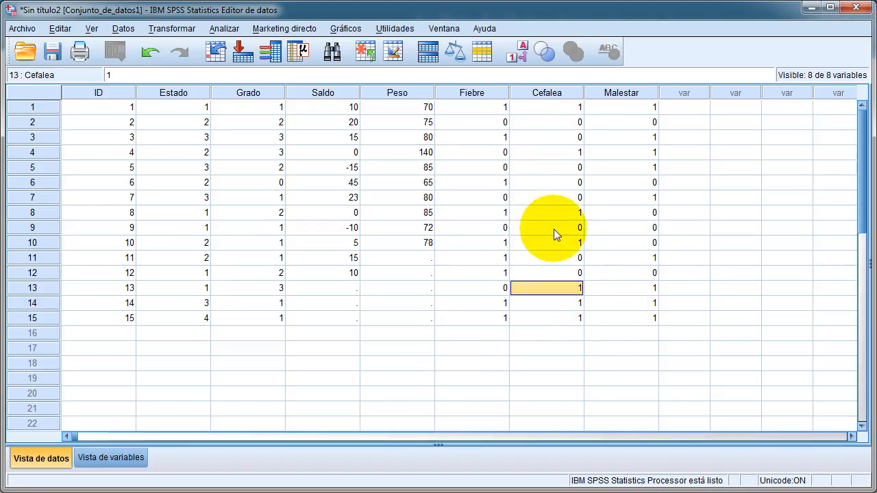
- Return the data to value labels and select the cells of cases 11 to 15 from Estado to Malestar
click(517, 51)
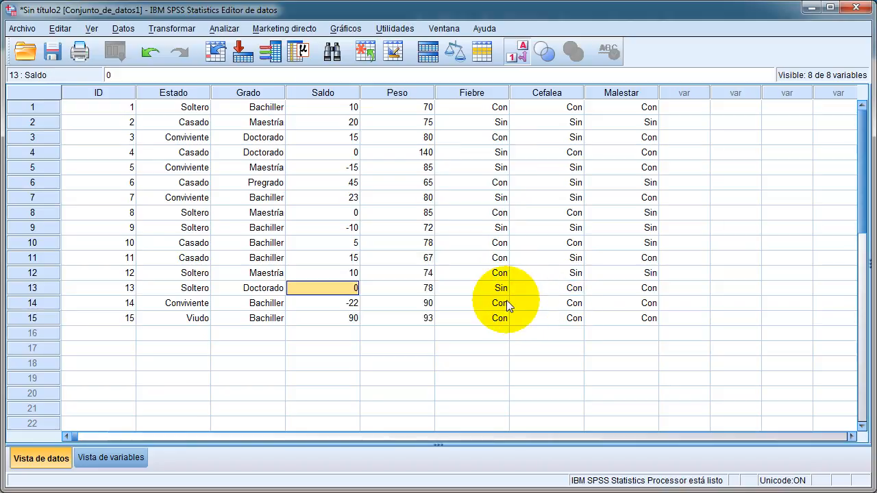
drag(173, 258, 605, 315)
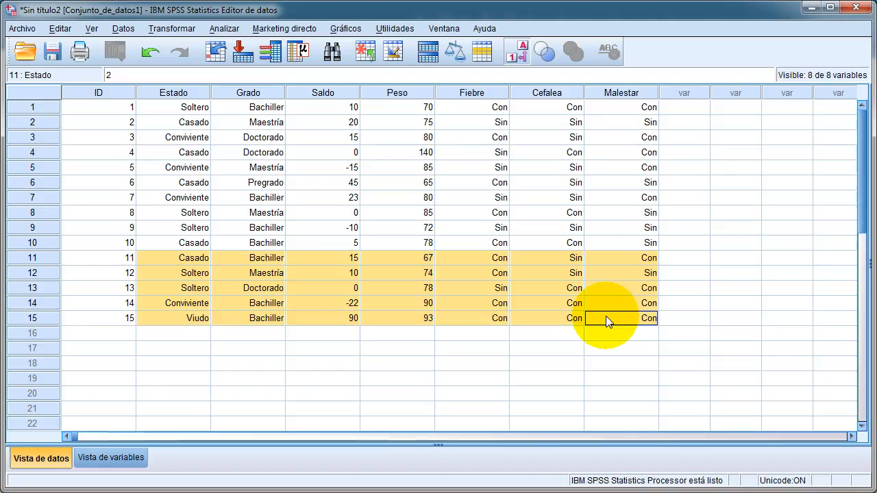
- Save the dataset in Documents as Modulo01_Ejercicio02 in SPSS Statistics (*.sav) format and select the saved file in Windows Explorer
click(23, 29)
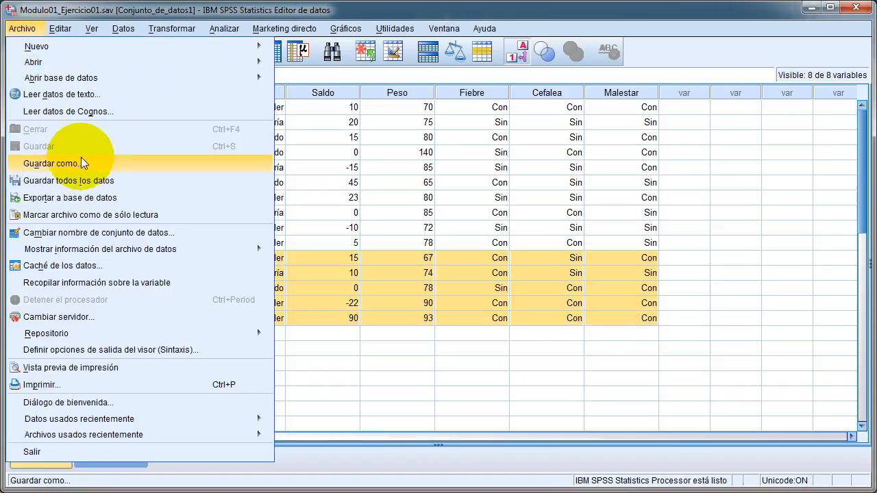
click(115, 164)
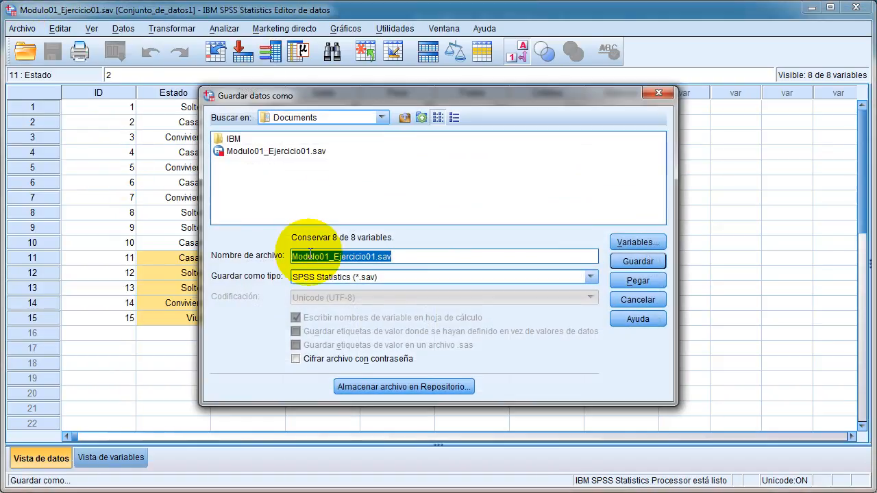
text(Modulo01_Ej)
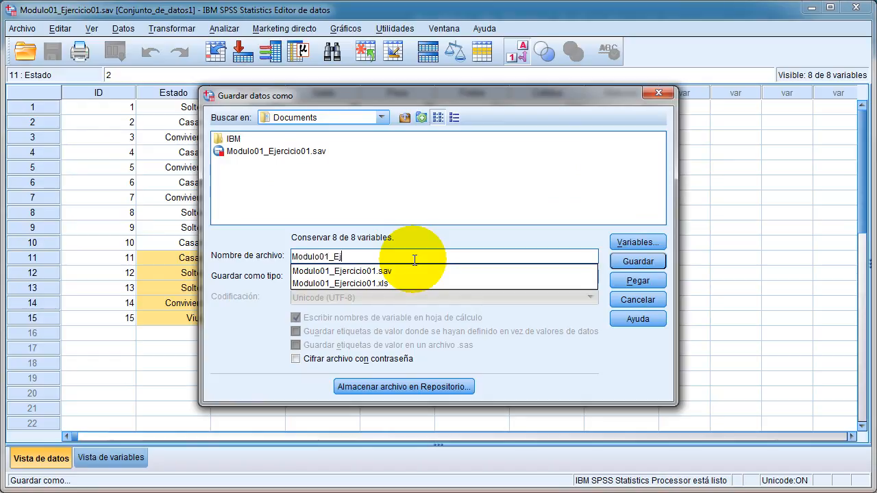
text(ercicio02)
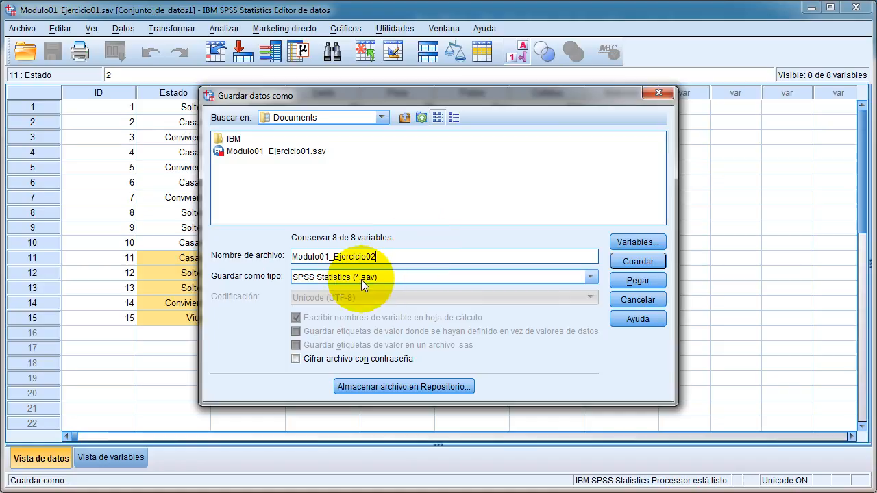
click(642, 262)
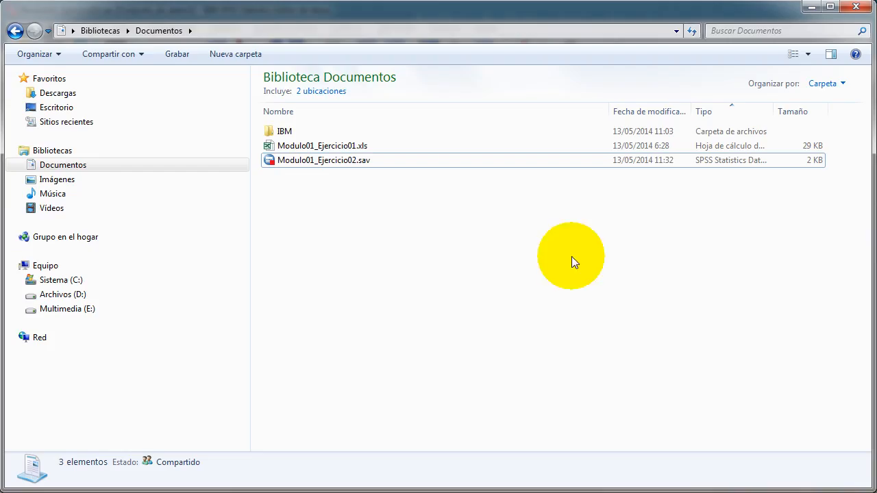
click(305, 162)
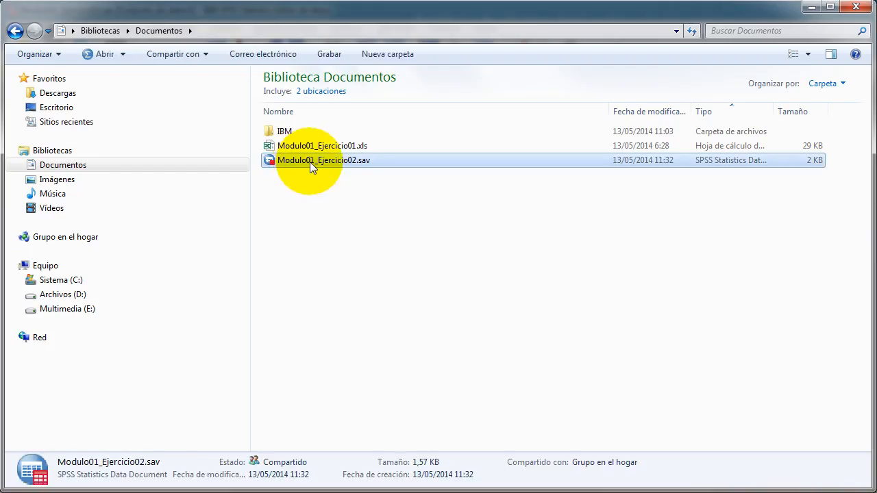